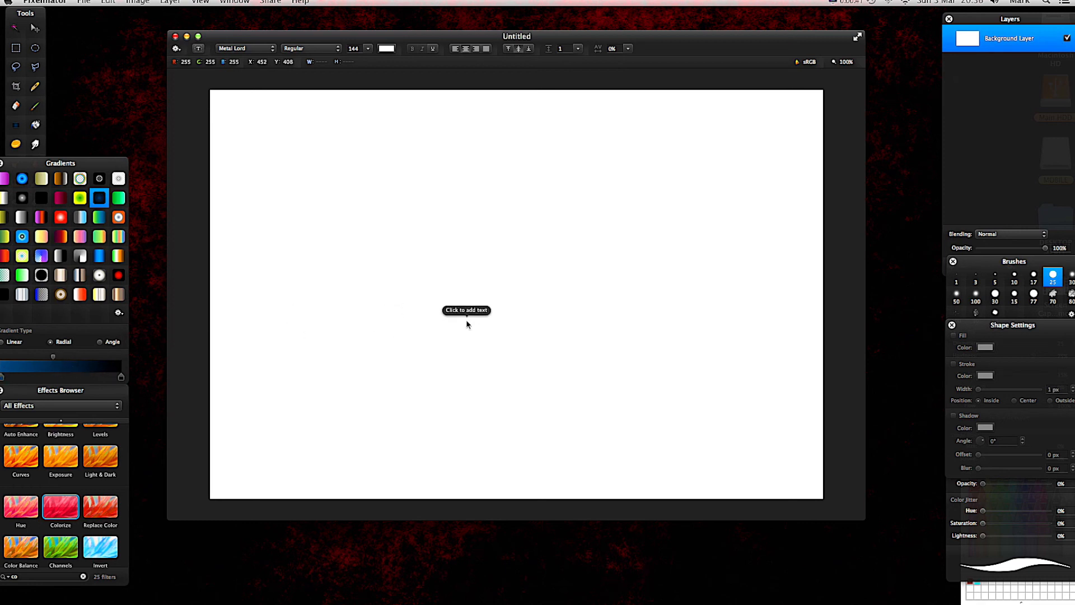
Fill the background layer with a radial dark-blue-to-black gradient running from the upper centre out past the lower-right corner.
{"action": "left_click", "coordinate": [17, 125]}
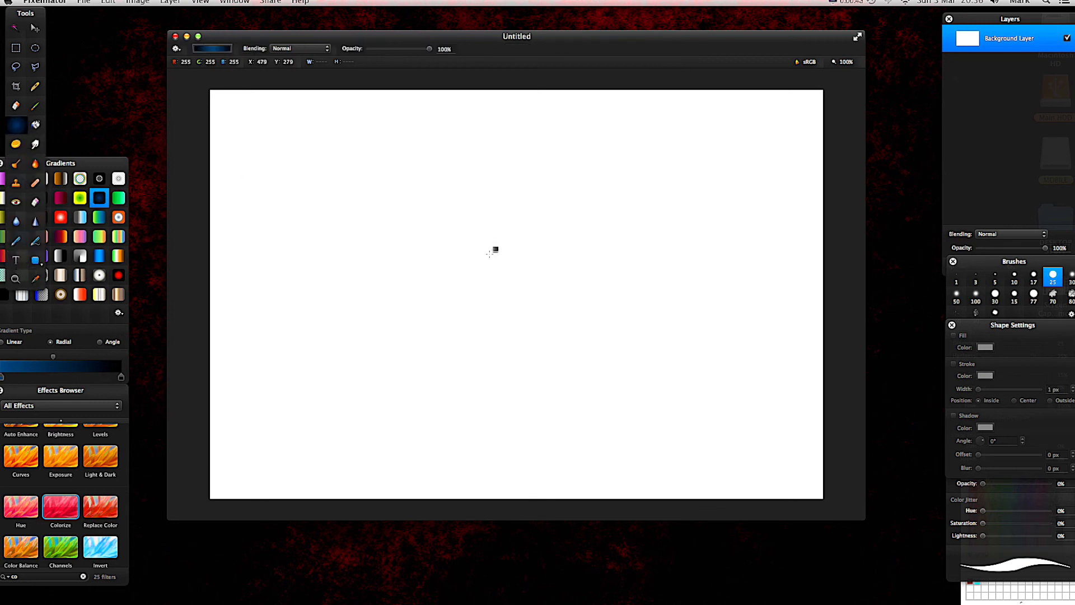
{"action": "left_click_drag", "start_coordinate": [498, 261], "coordinate": [613, 365]}
{"action": "left_click_drag", "start_coordinate": [670, 423], "coordinate": [823, 567]}
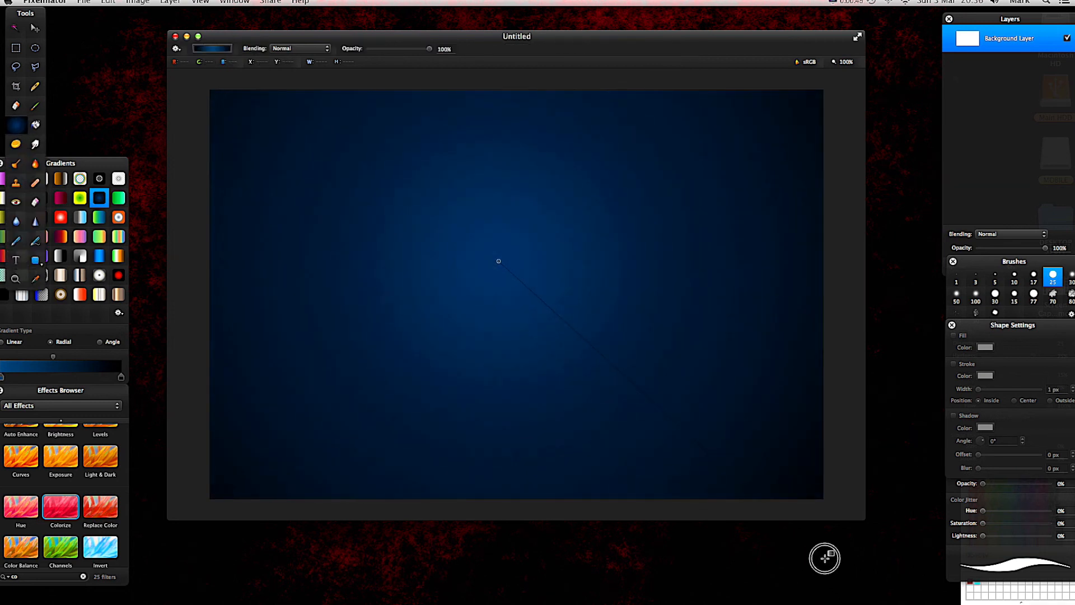
{"action": "left_click_drag", "start_coordinate": [533, 36], "coordinate": [555, 35]}
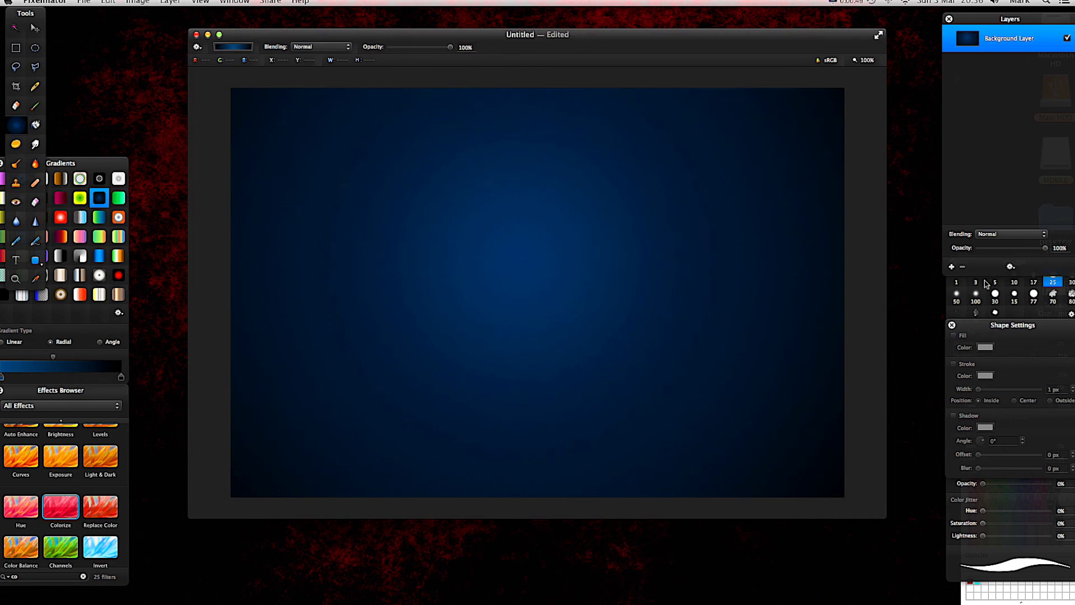
Add a new layer above the background and fill it with black using the Licorice crayon colour.
{"action": "left_click", "coordinate": [952, 267]}
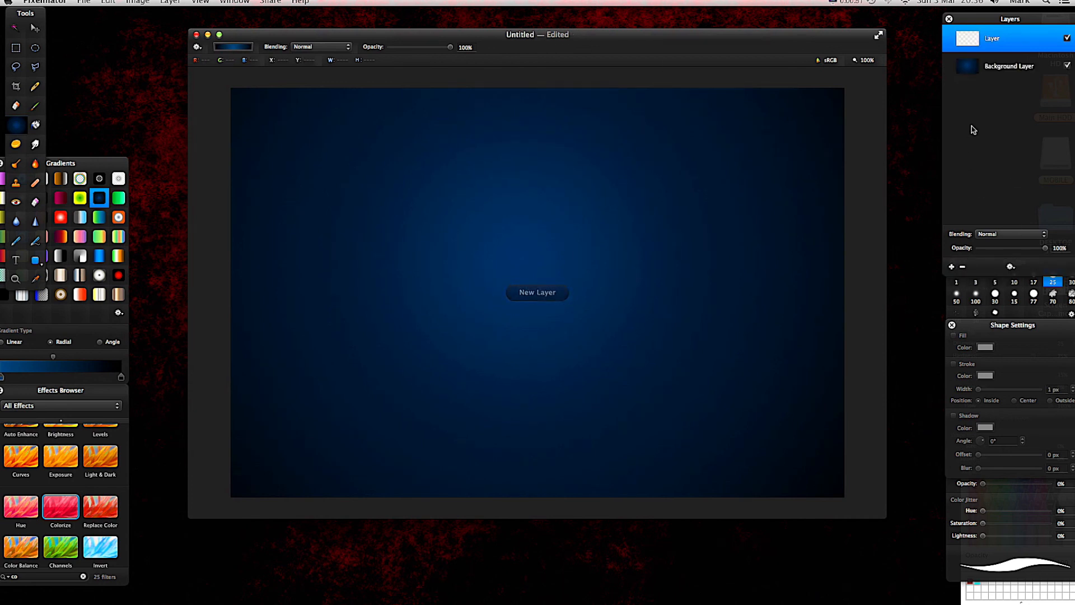
{"action": "left_click", "coordinate": [37, 125]}
{"action": "left_click", "coordinate": [1051, 586]}
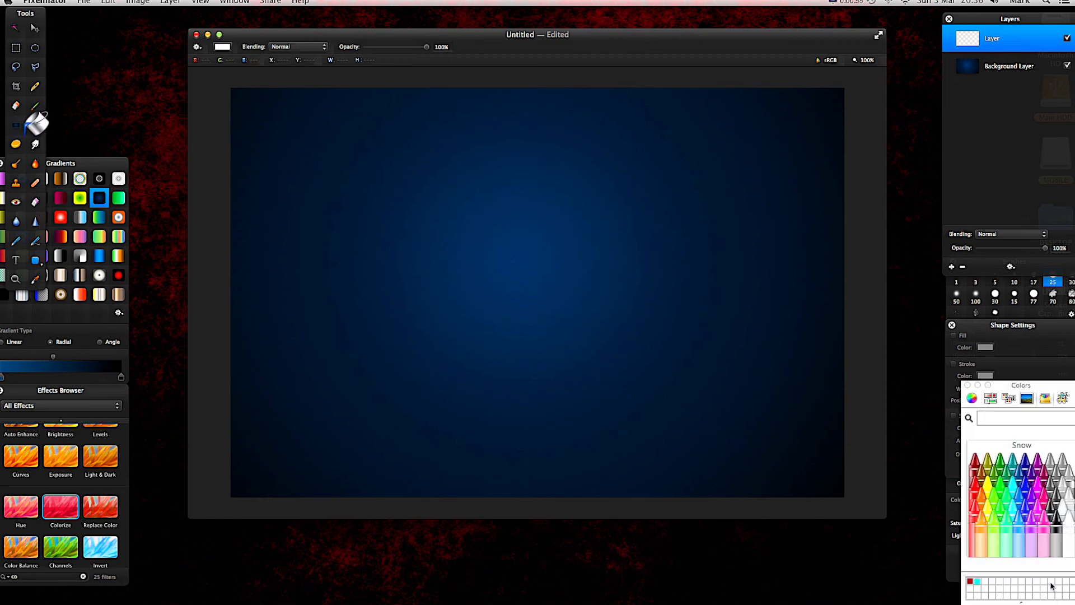
{"action": "left_click", "coordinate": [1058, 531]}
{"action": "left_click", "coordinate": [633, 278]}
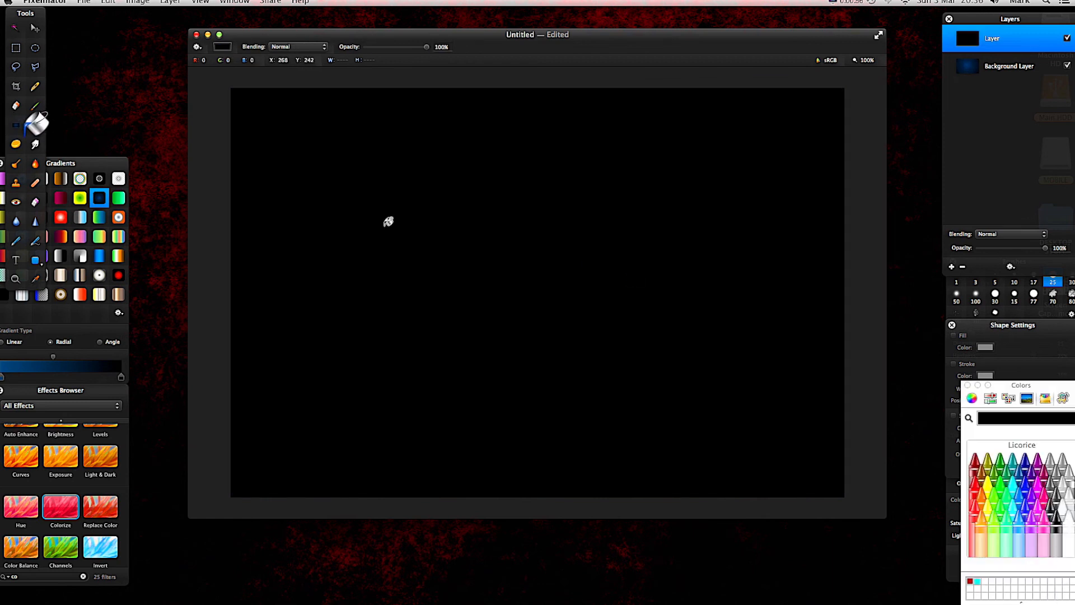
Set the black layer's blending mode to Color Dodge.
{"action": "left_click", "coordinate": [1039, 236]}
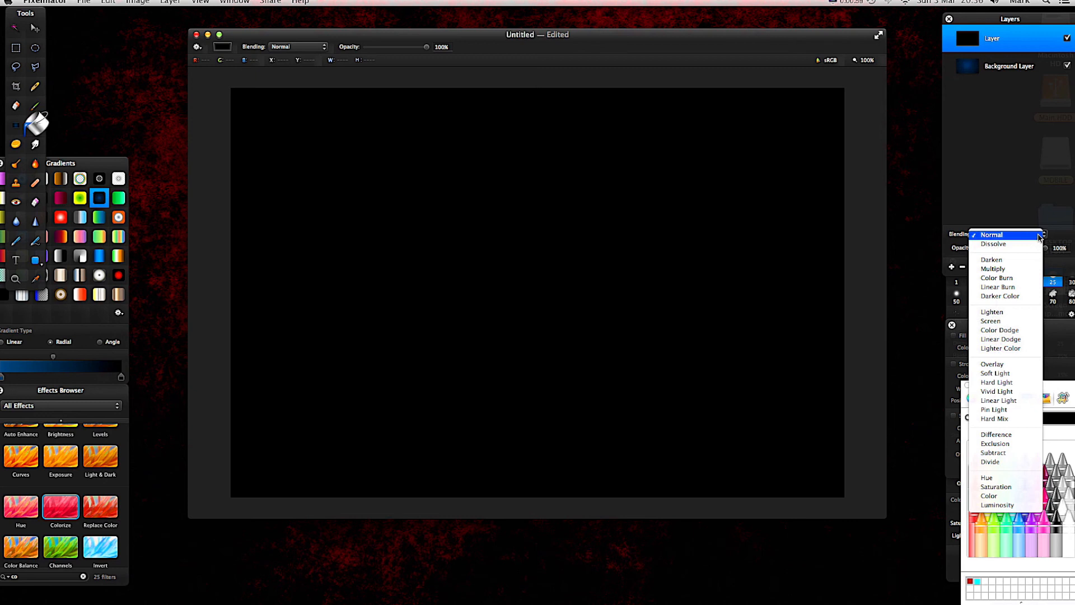
{"action": "left_click", "coordinate": [1002, 331]}
{"action": "left_click_drag", "start_coordinate": [544, 44], "coordinate": [523, 37]}
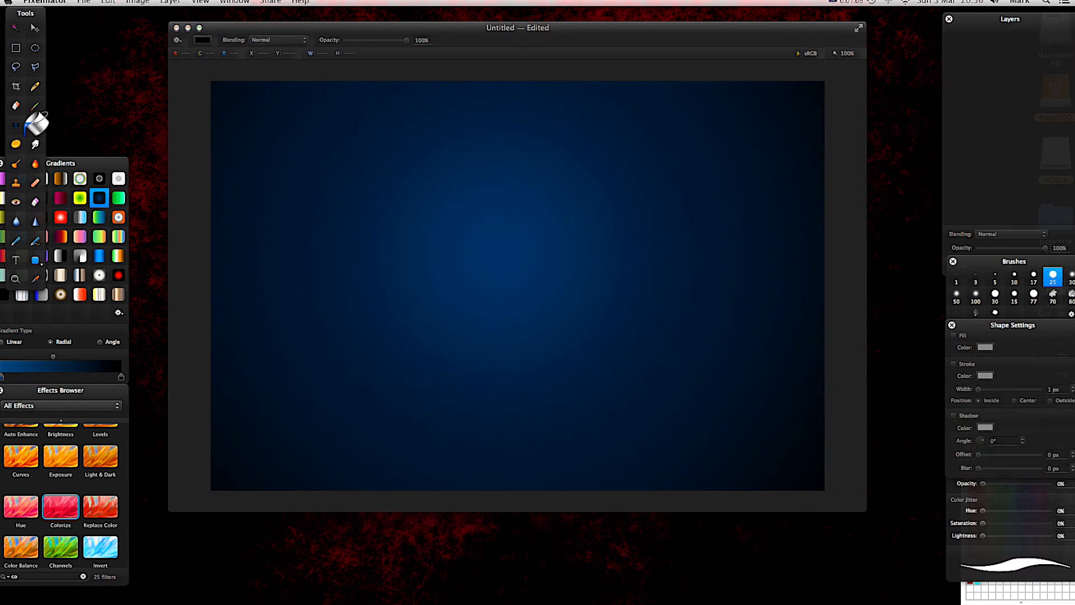
Add another layer and place white LENSFLARE text in 144-point Metal Lord across the middle of the canvas.
{"action": "left_click", "coordinate": [35, 28]}
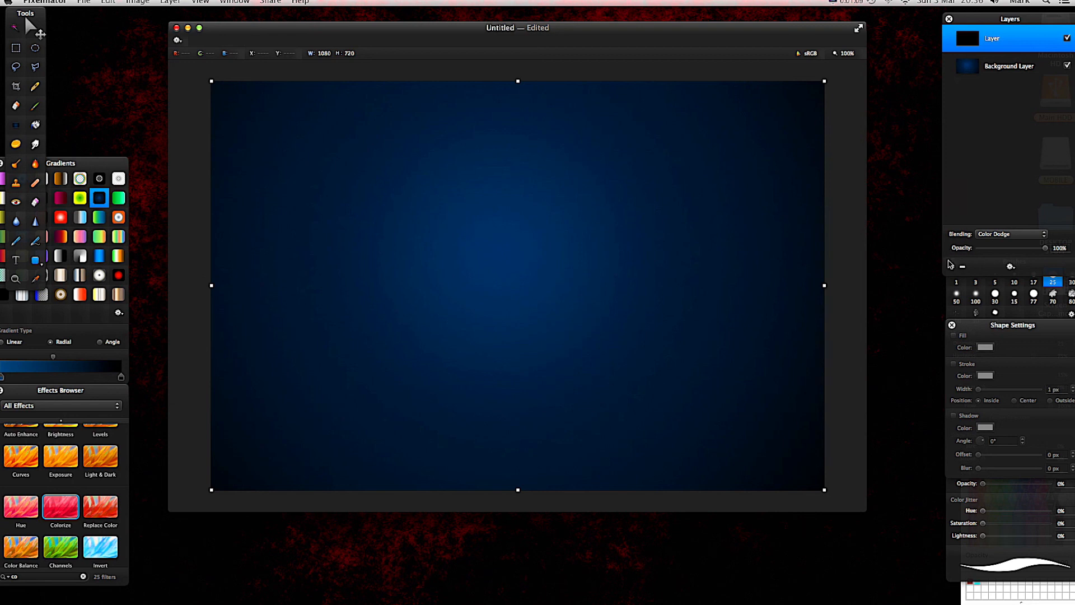
{"action": "left_click", "coordinate": [952, 267]}
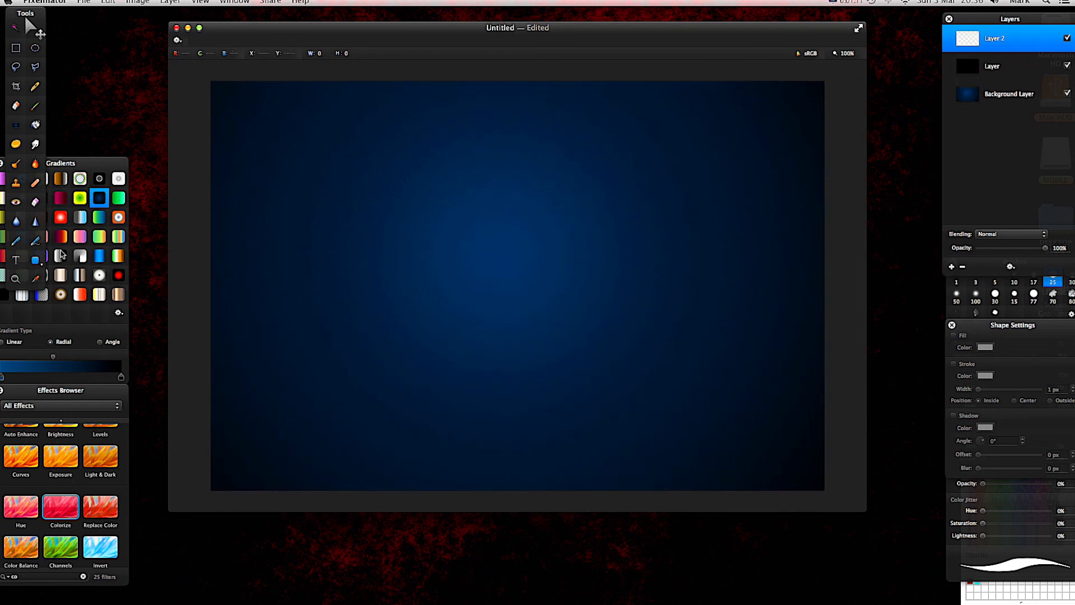
{"action": "left_click", "coordinate": [15, 260]}
{"action": "left_click_drag", "start_coordinate": [373, 224], "coordinate": [734, 348]}
{"action": "type", "text": "LENSFLAR"}
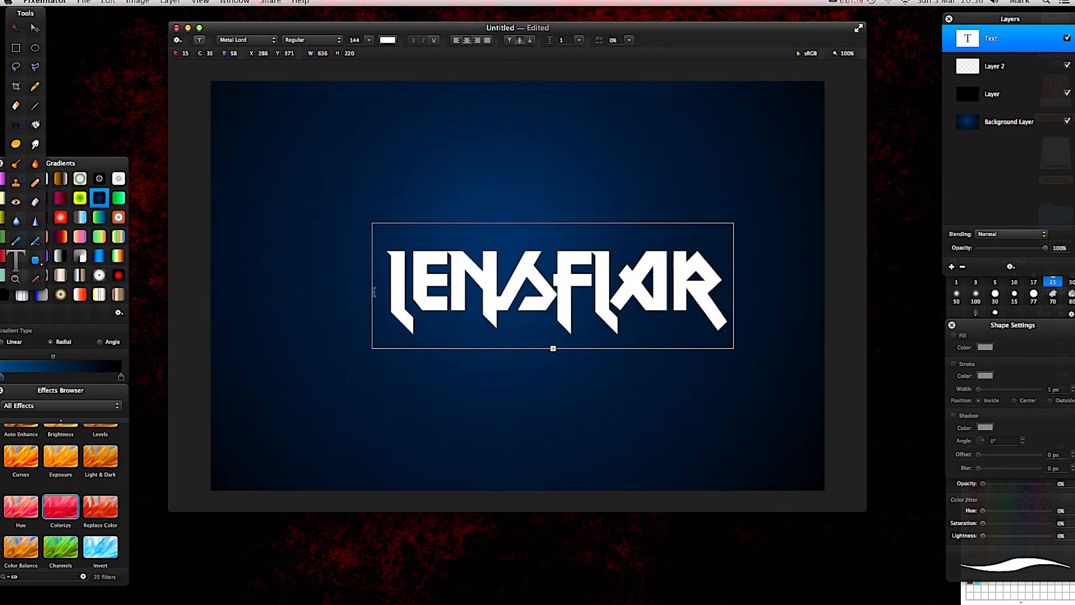
{"action": "key", "text": "Escape"}
{"action": "left_click_drag", "start_coordinate": [373, 287], "coordinate": [336, 284]}
{"action": "mouse_move", "coordinate": [492, 305]}
{"action": "left_mouse_down"}
{"action": "mouse_move", "coordinate": [472, 290]}
{"action": "mouse_move", "coordinate": [473, 272]}
{"action": "mouse_move", "coordinate": [473, 303]}
{"action": "left_mouse_up"}
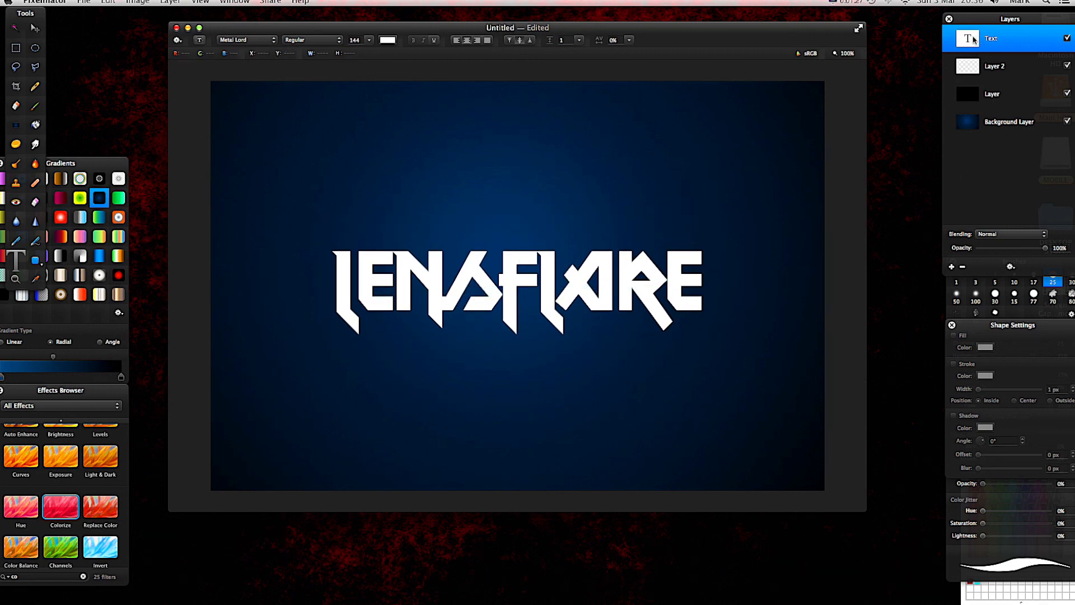
Load the LENSFLARE text outline as a selection and add a new layer above it.
{"action": "left_click", "coordinate": [968, 42]}
{"action": "left_click", "coordinate": [969, 42], "text": "super"}
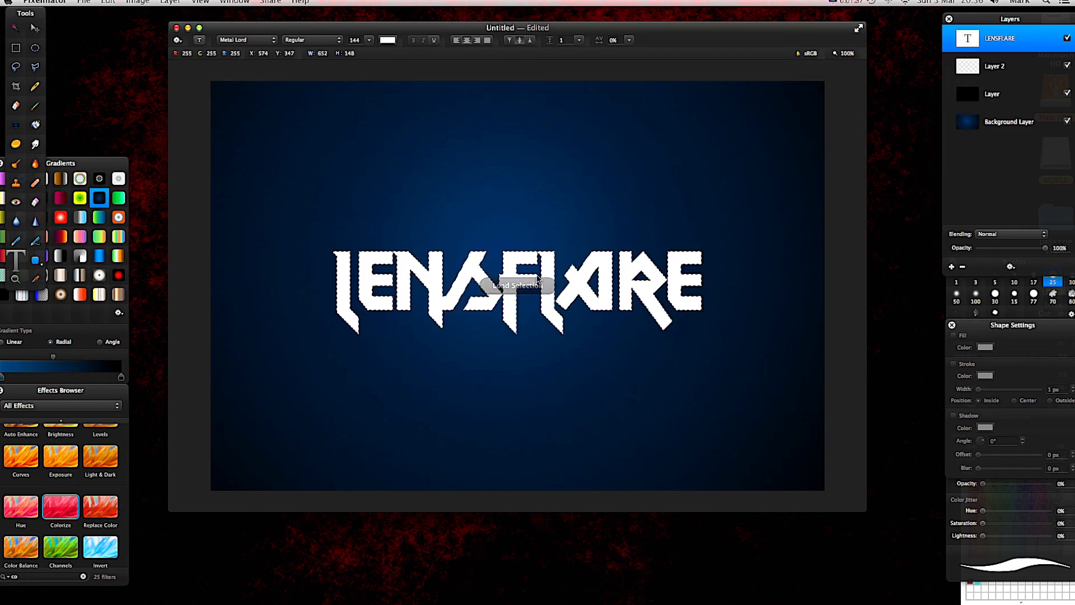
{"action": "left_click", "coordinate": [952, 267]}
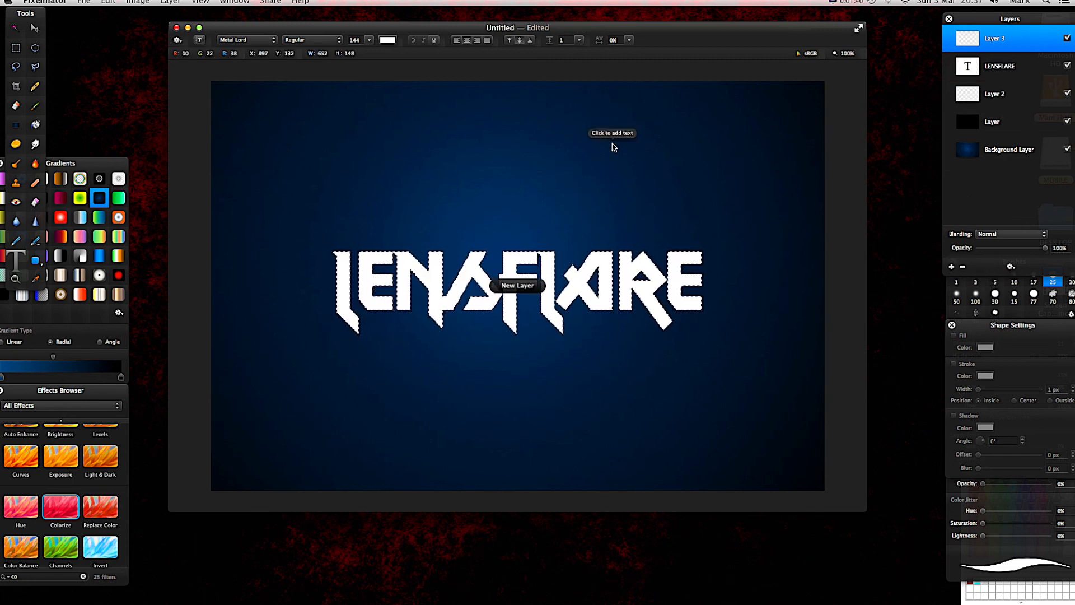
Fill the letter selection on the new layer with the black-and-blue gradient preset set to Linear, and deselect.
{"action": "left_click", "coordinate": [80, 166]}
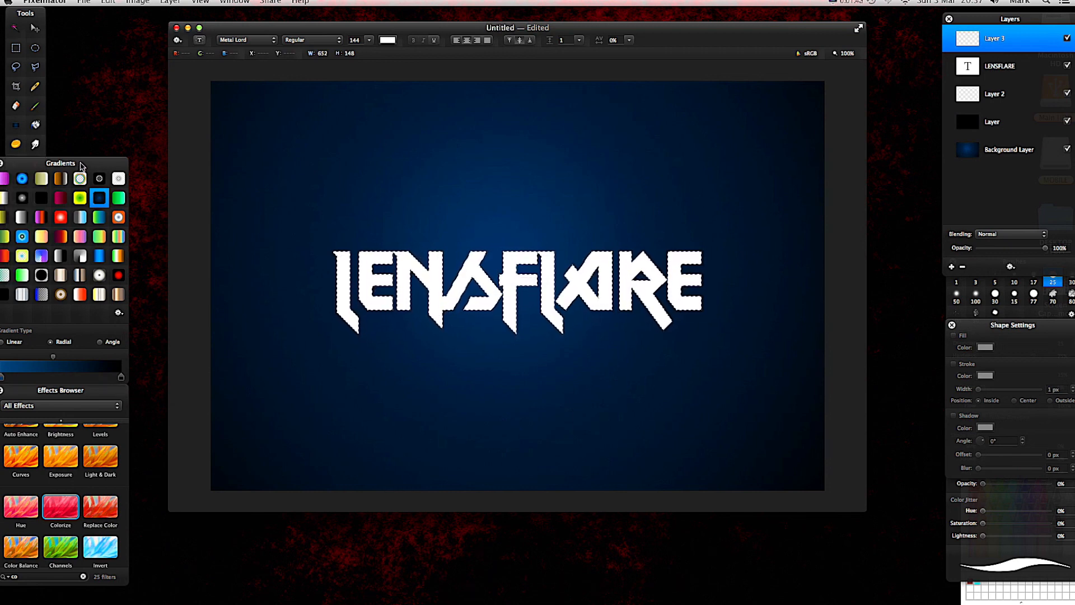
{"action": "left_click", "coordinate": [22, 178]}
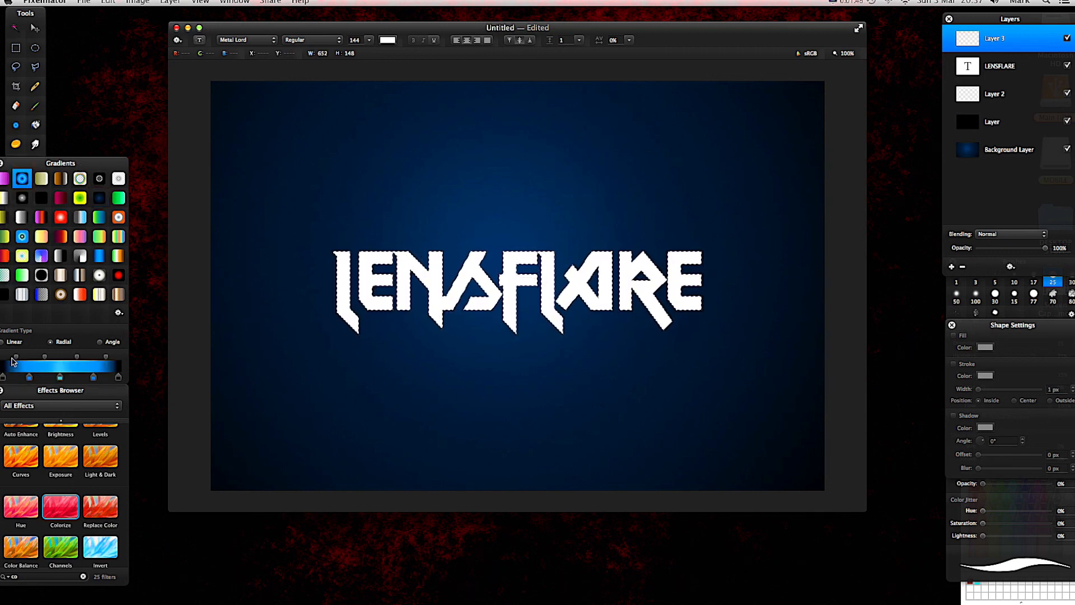
{"action": "left_click", "coordinate": [4, 342]}
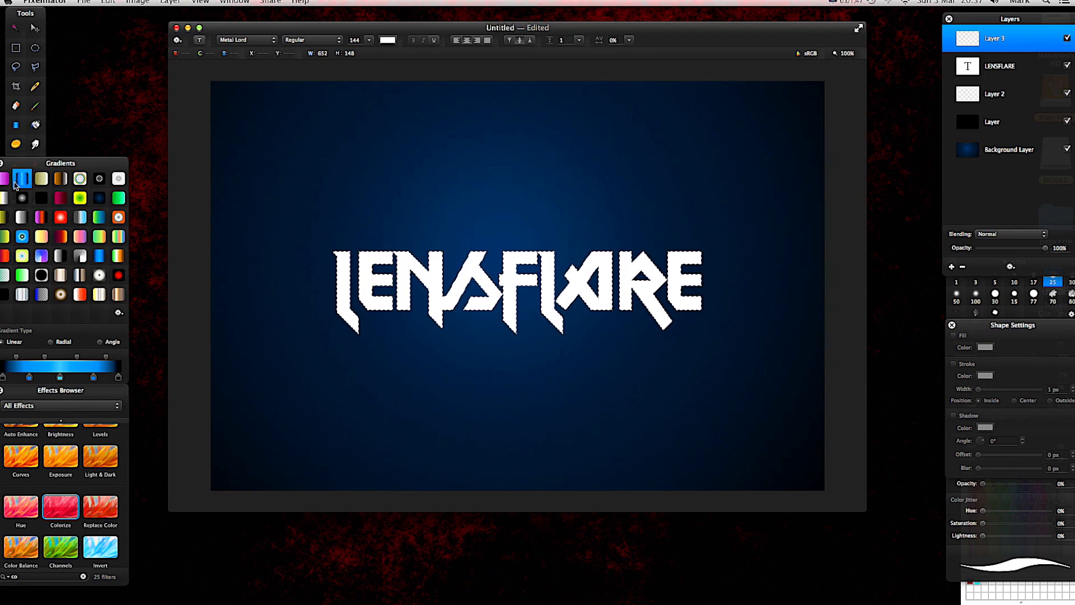
{"action": "left_click", "coordinate": [15, 125]}
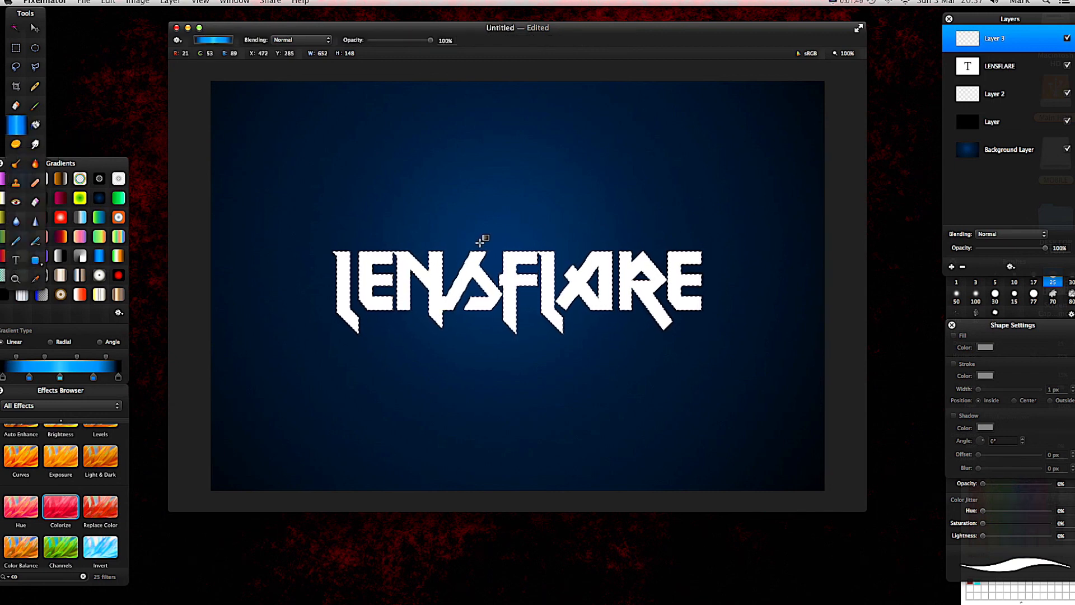
{"action": "left_click_drag", "start_coordinate": [467, 316], "coordinate": [467, 315]}
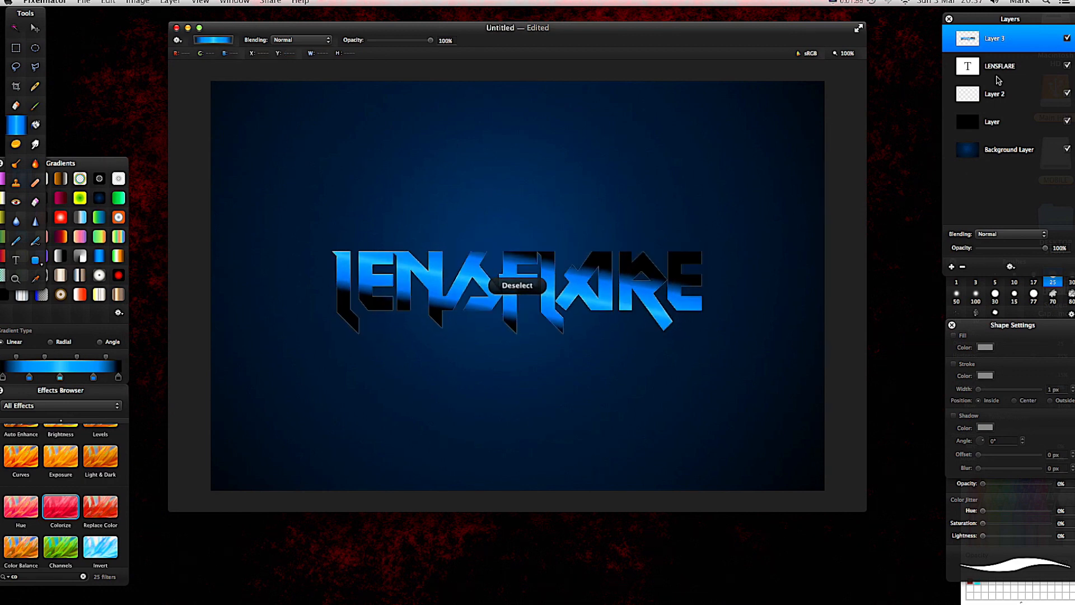
Convert the LENSFLARE text layer into pixels.
{"action": "left_click", "coordinate": [995, 71]}
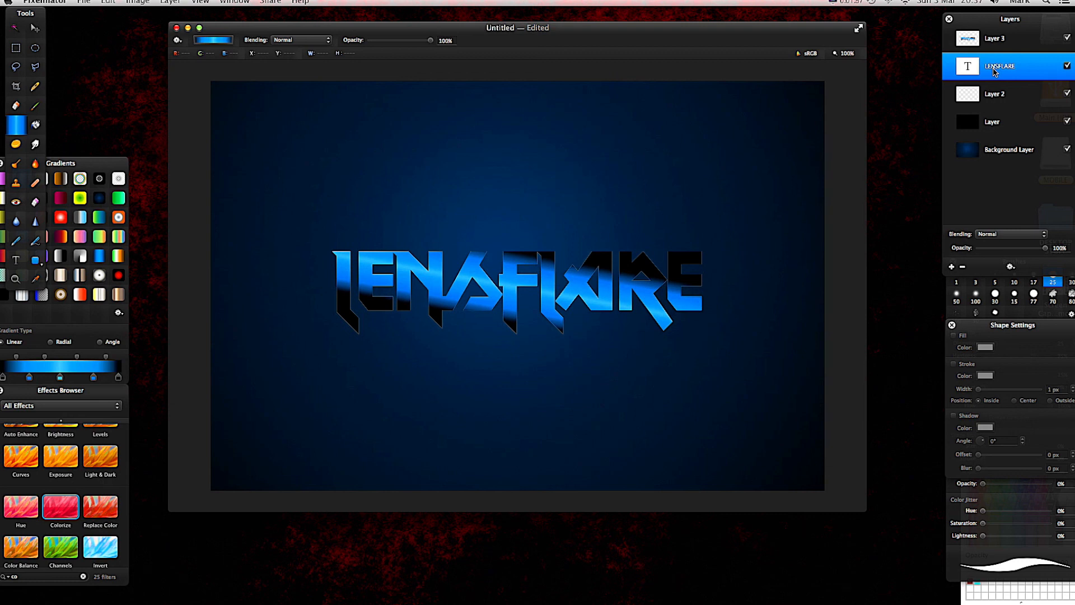
{"action": "right_click", "coordinate": [994, 71]}
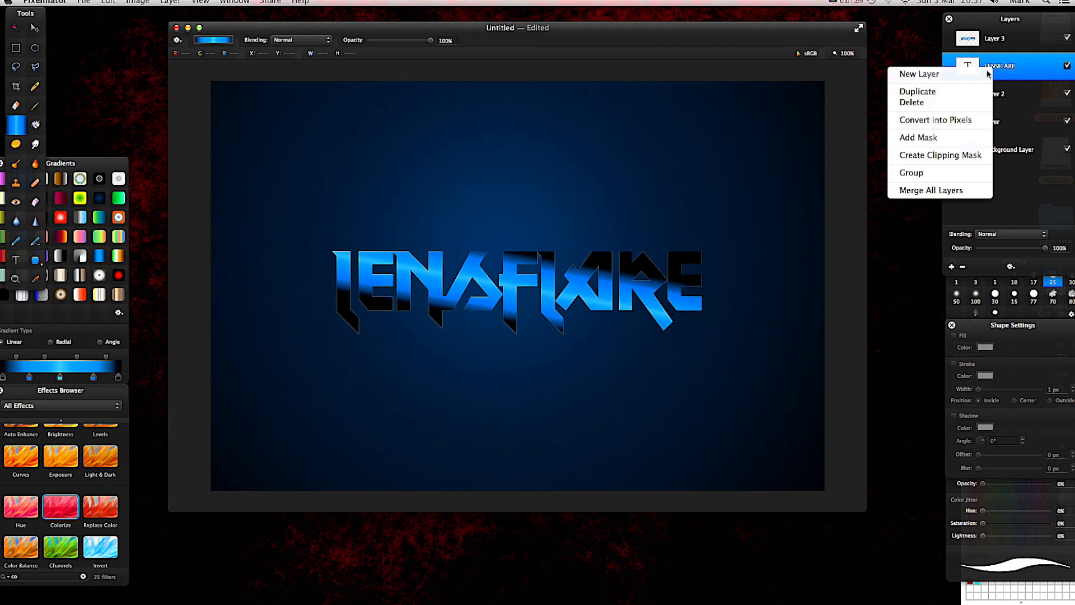
{"action": "left_click", "coordinate": [959, 120]}
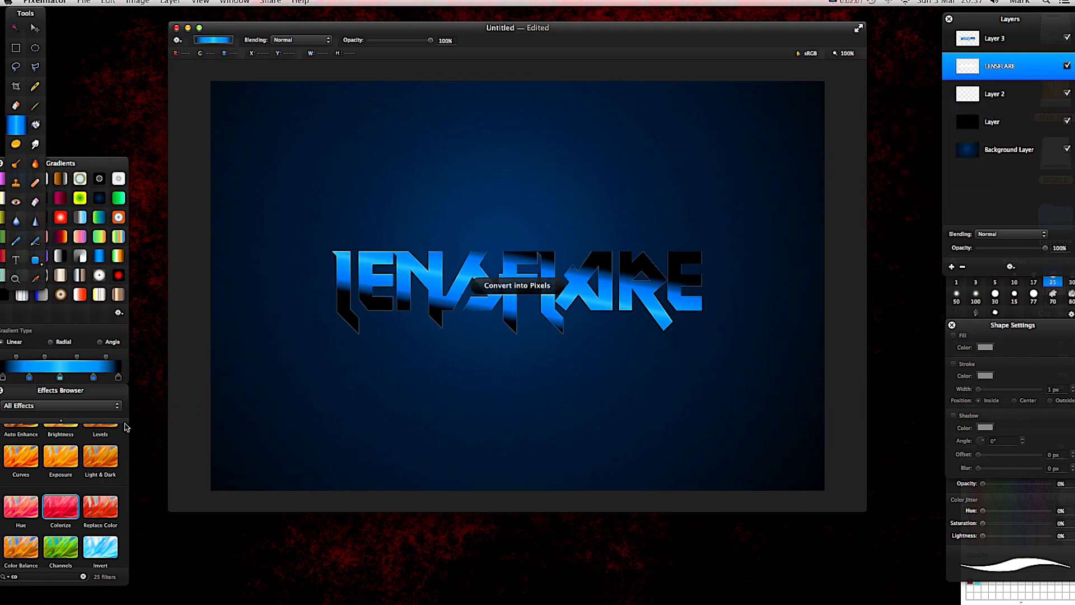
Find the Gaussian effect and apply a slight Gaussian Blur to the LENSFLARE layer for a soft glow around the letters.
{"action": "left_click", "coordinate": [37, 577]}
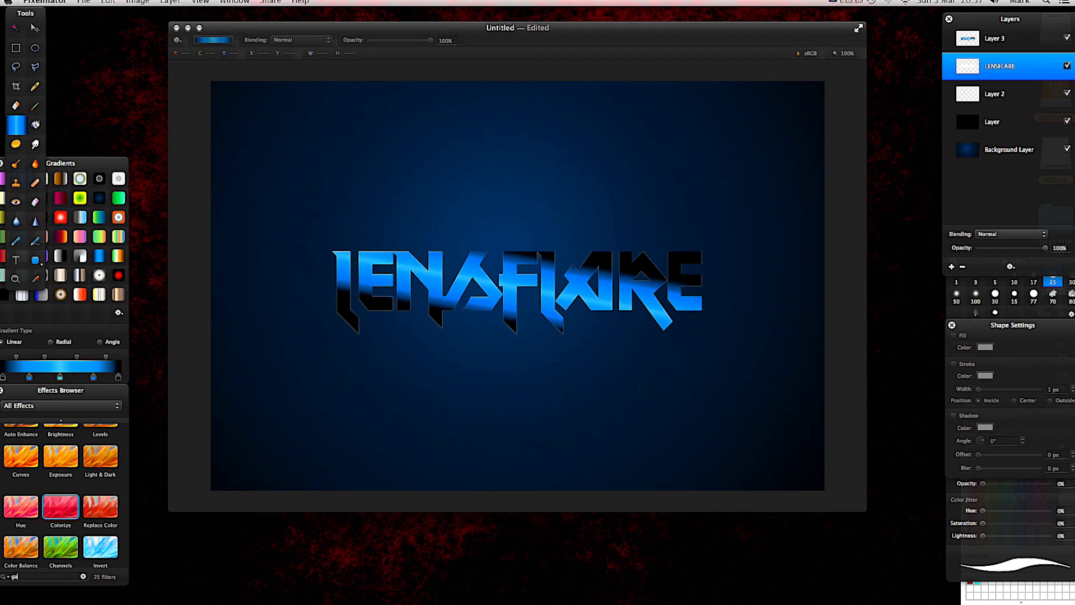
{"action": "double_click", "coordinate": [19, 460]}
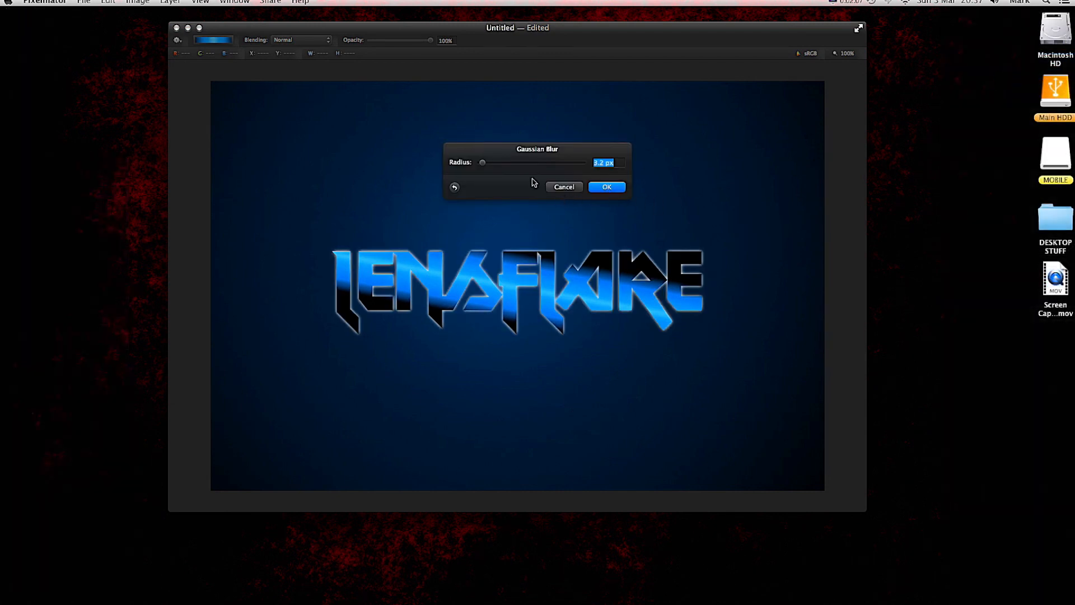
{"action": "left_click_drag", "start_coordinate": [486, 166], "coordinate": [488, 168]}
{"action": "left_click", "coordinate": [607, 187]}
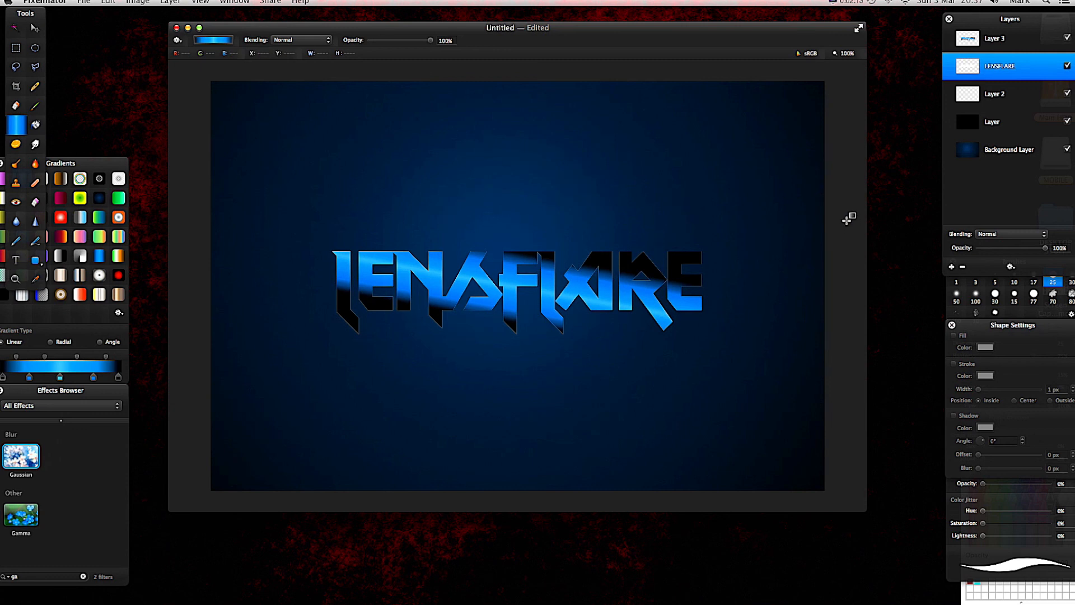
Merge the LENSFLARE layer with the gradient-filled Layer 3, and delete the empty Layer 2.
{"action": "left_click", "coordinate": [35, 28]}
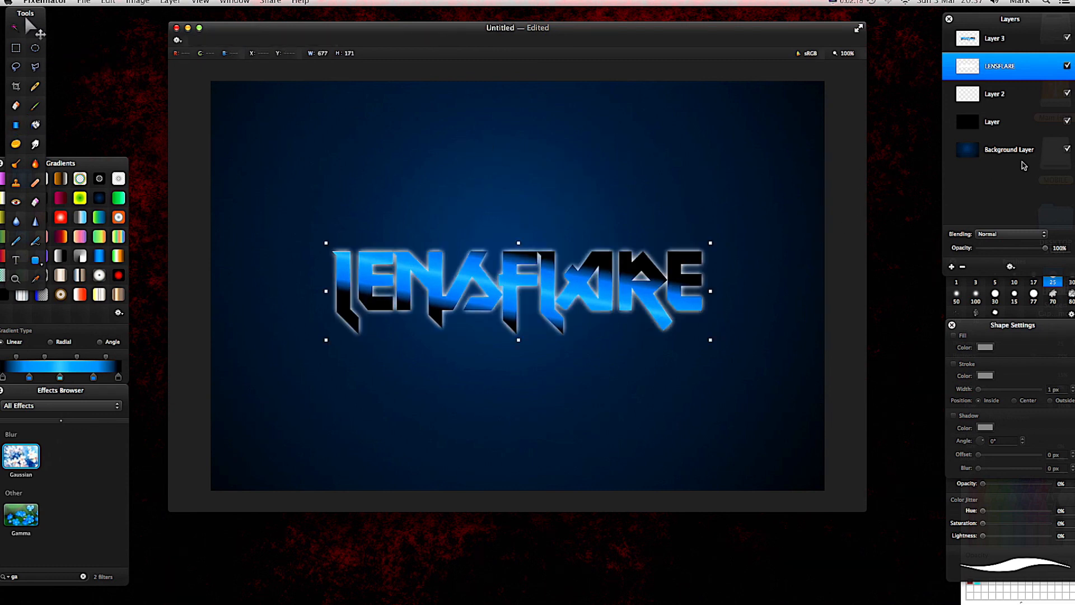
{"action": "left_click", "coordinate": [1000, 40], "text": "shift"}
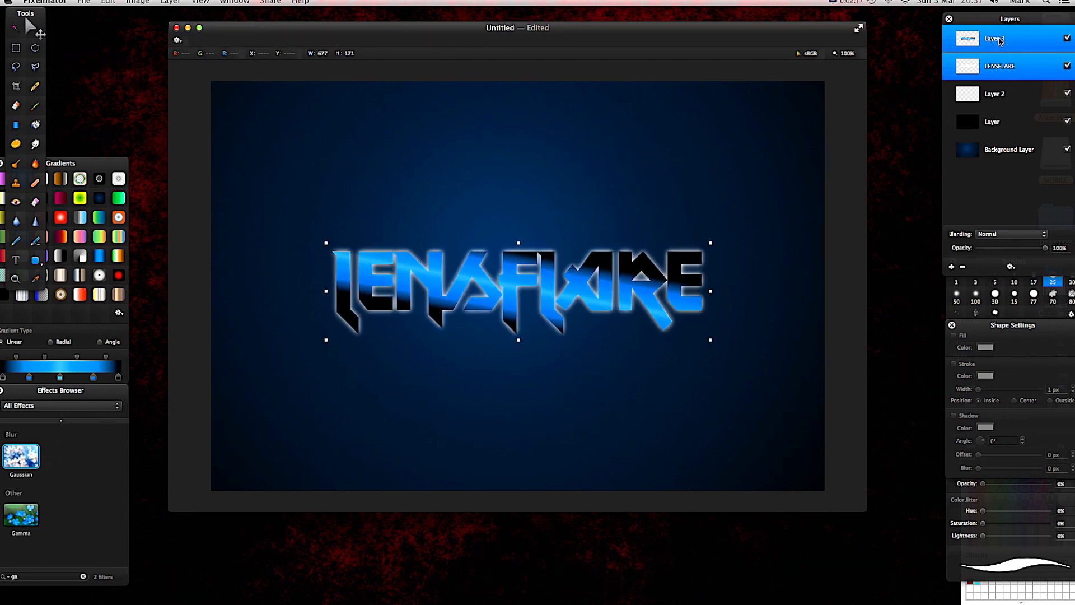
{"action": "right_click", "coordinate": [1000, 40]}
{"action": "left_click", "coordinate": [965, 160]}
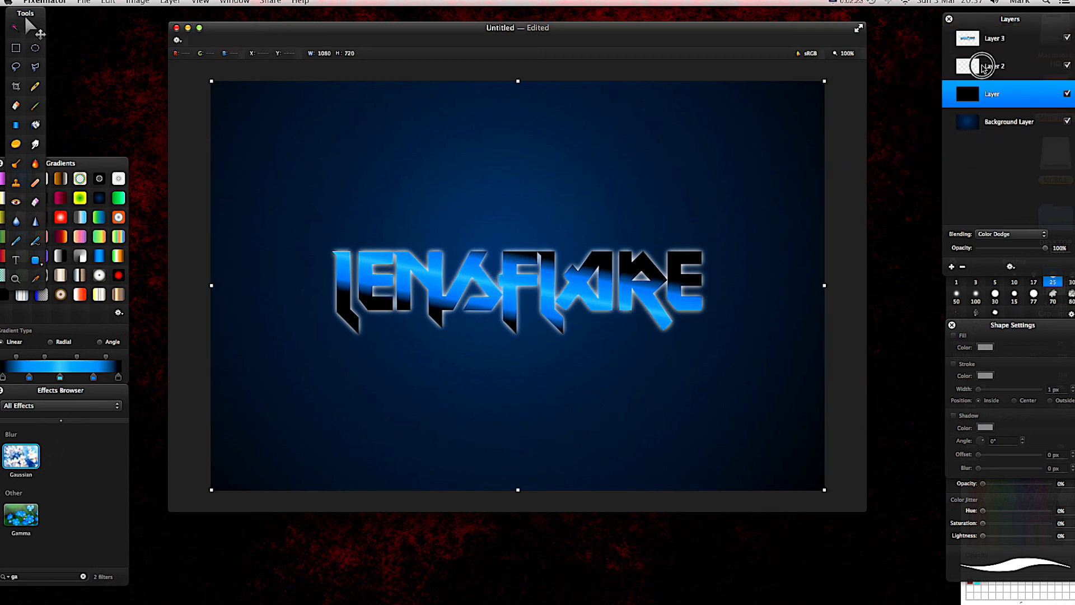
{"action": "left_click", "coordinate": [983, 68]}
{"action": "key", "text": "super+e"}
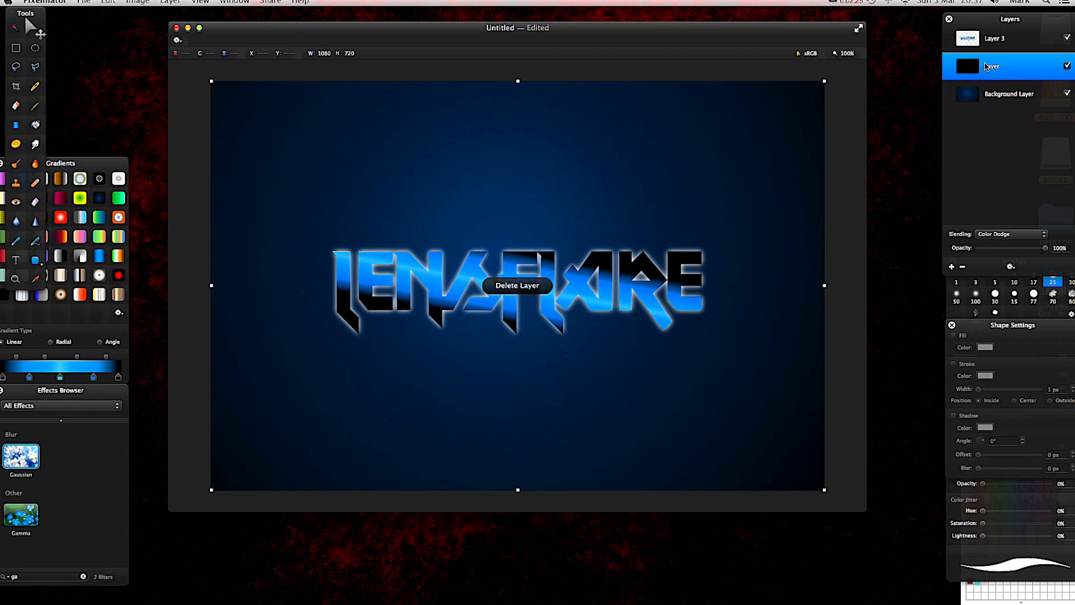
{"action": "left_click", "coordinate": [978, 49]}
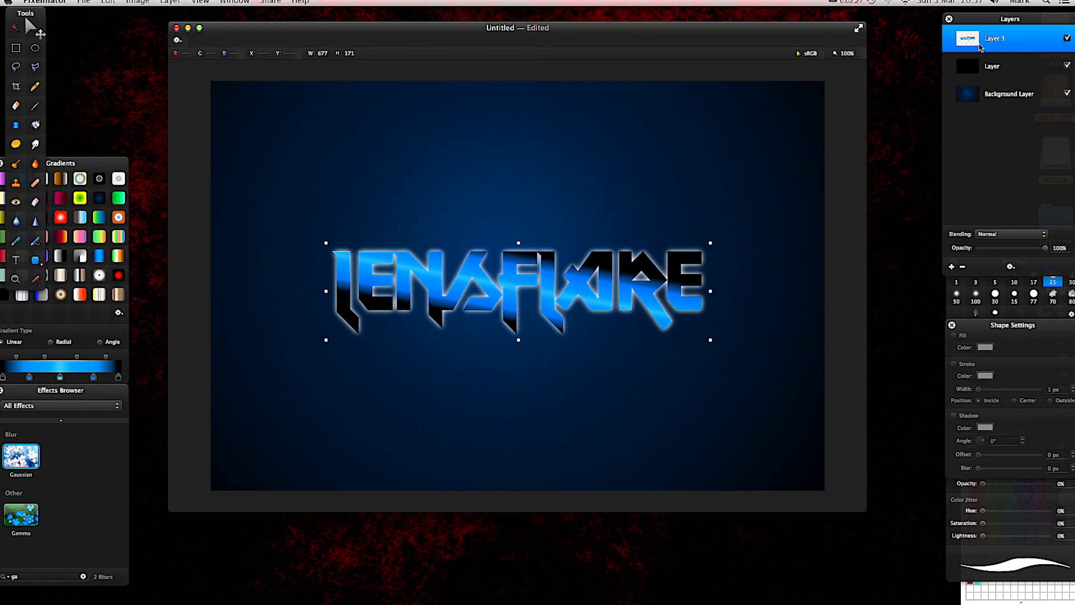
{"action": "left_click", "coordinate": [986, 74]}
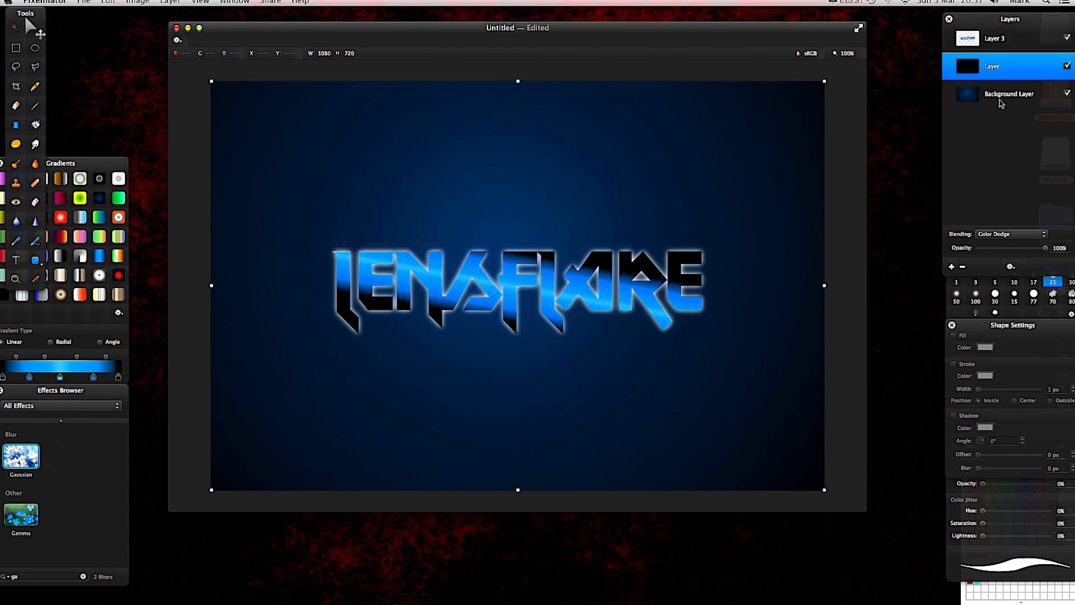
{"action": "left_click", "coordinate": [1002, 101]}
{"action": "left_click", "coordinate": [683, 133]}
Add a layer above Layer 3 and set up the Gradient tool with the white-to-black radial preset, shifting its midpoint toward black.
{"action": "left_click", "coordinate": [969, 43]}
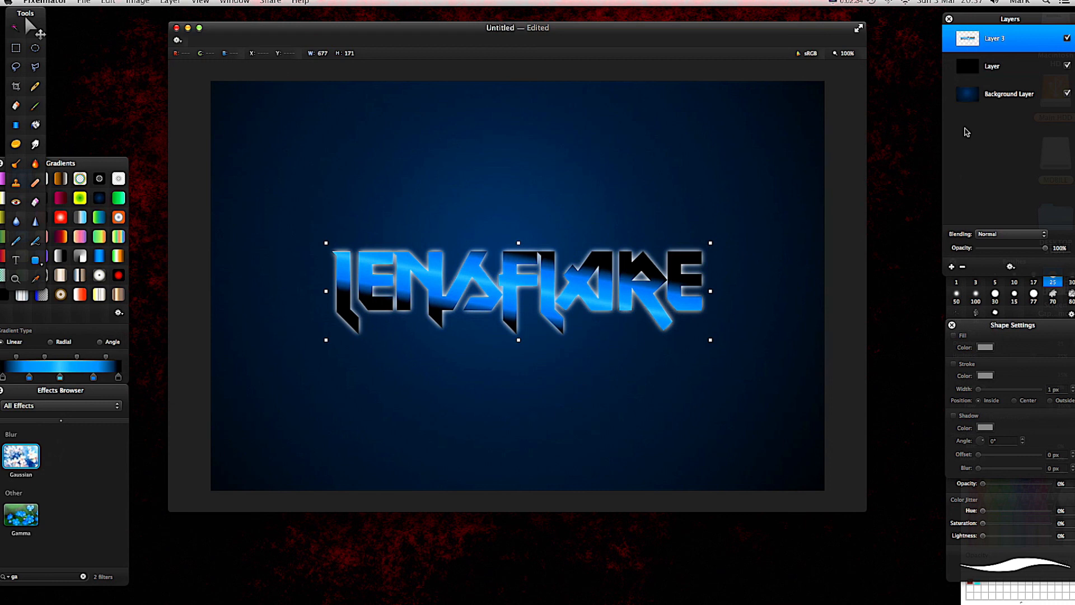
{"action": "left_click", "coordinate": [951, 267]}
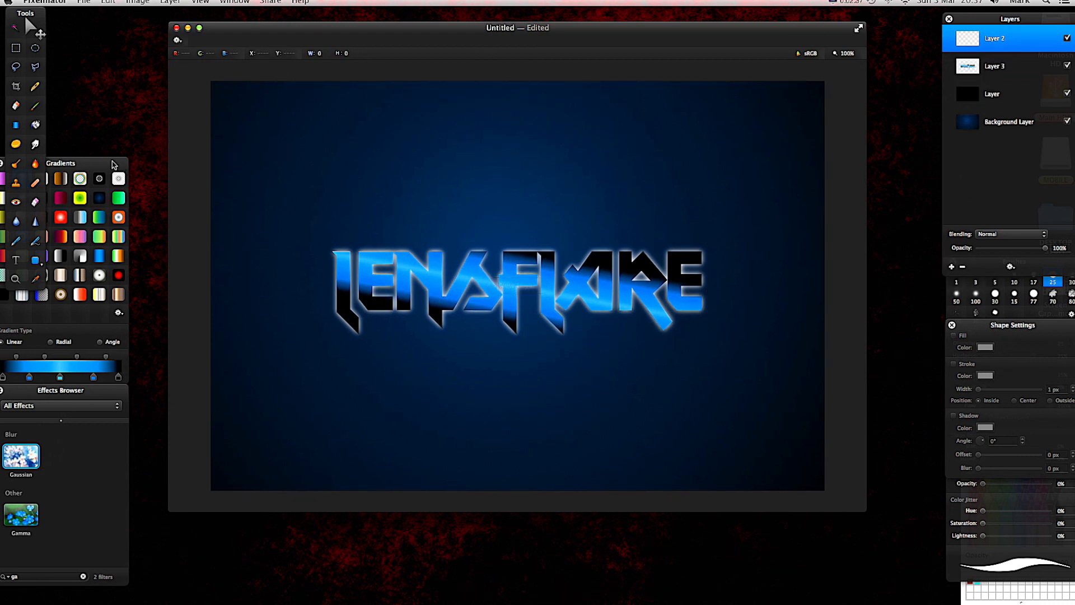
{"action": "left_click", "coordinate": [92, 165]}
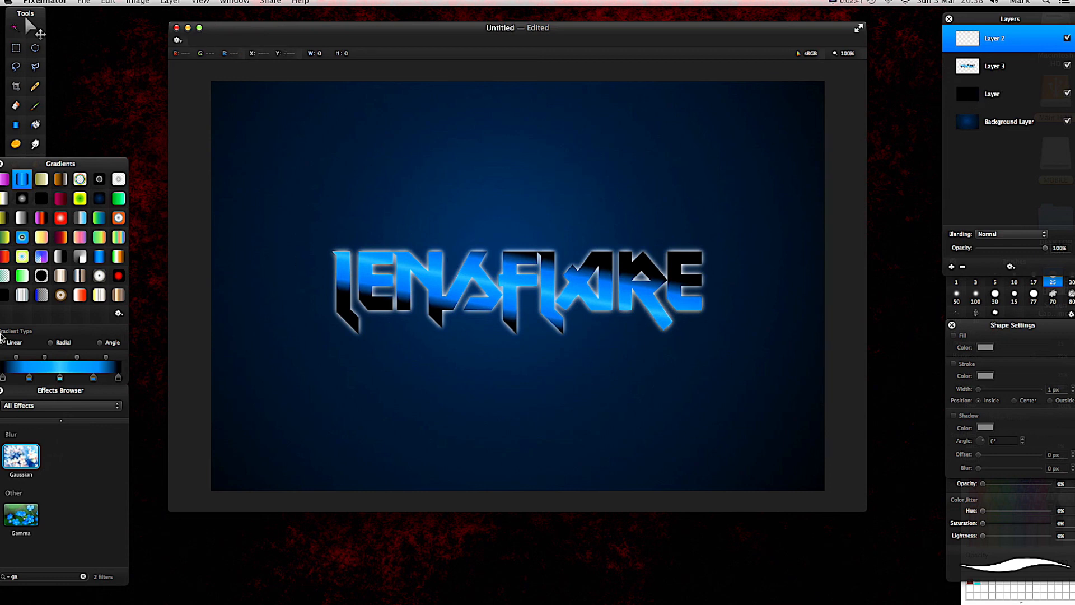
{"action": "left_click", "coordinate": [22, 199]}
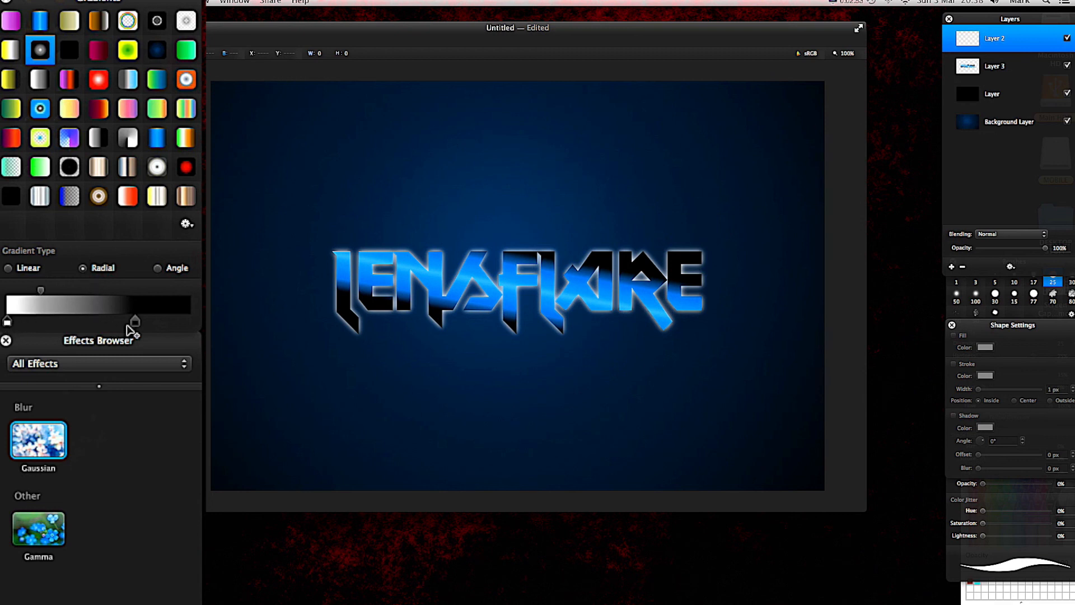
{"action": "mouse_move", "coordinate": [133, 325]}
{"action": "left_mouse_down"}
{"action": "mouse_move", "coordinate": [116, 329]}
{"action": "mouse_move", "coordinate": [129, 328]}
{"action": "left_mouse_up"}
{"action": "left_click_drag", "start_coordinate": [39, 297], "coordinate": [51, 291]}
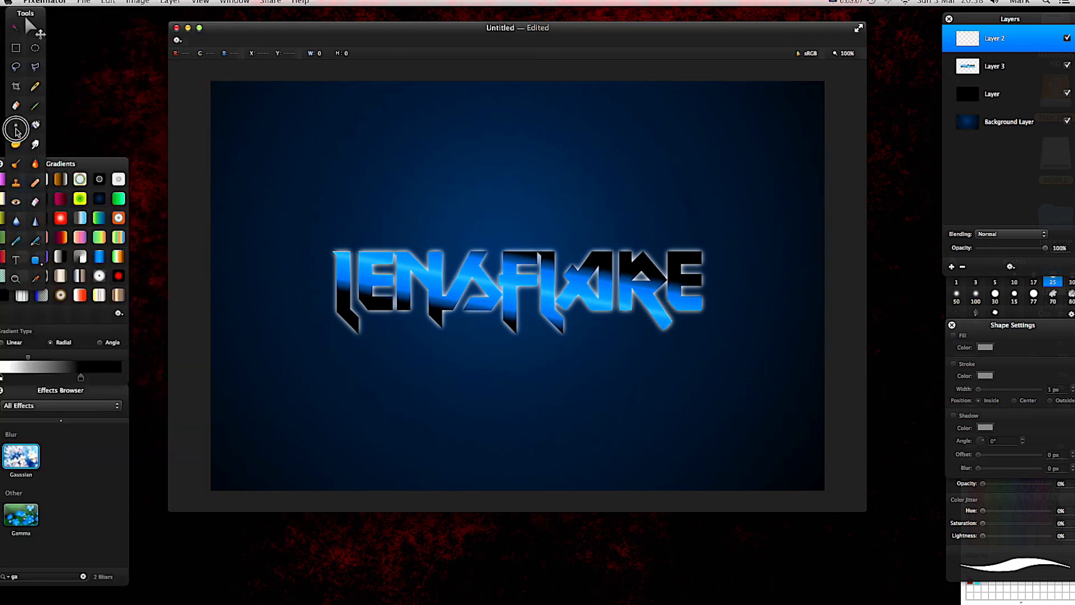
{"action": "left_click", "coordinate": [17, 128]}
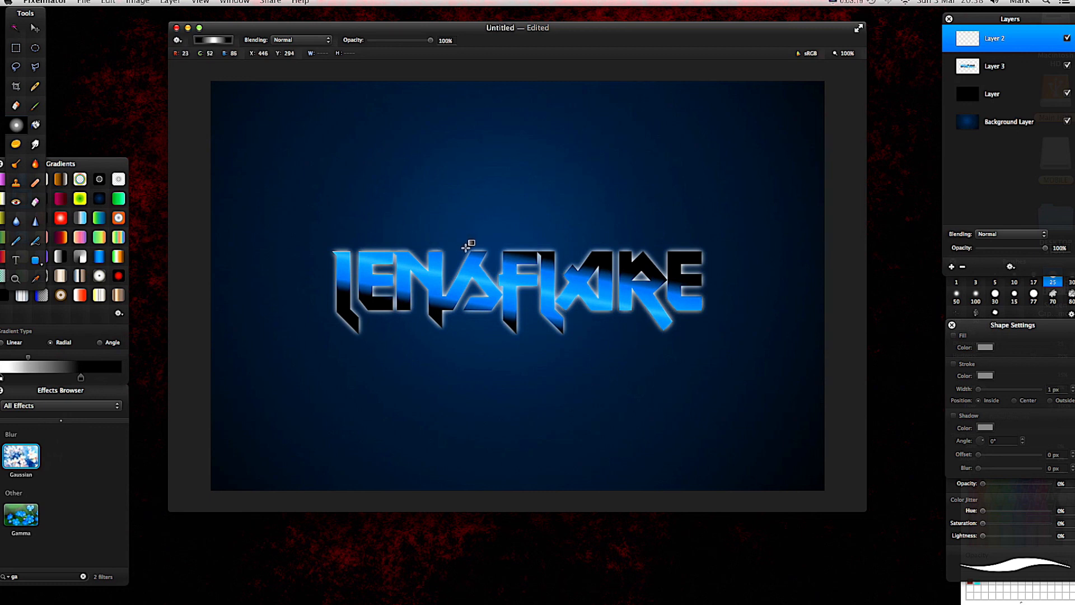
{"action": "left_click_drag", "start_coordinate": [470, 249], "coordinate": [485, 272]}
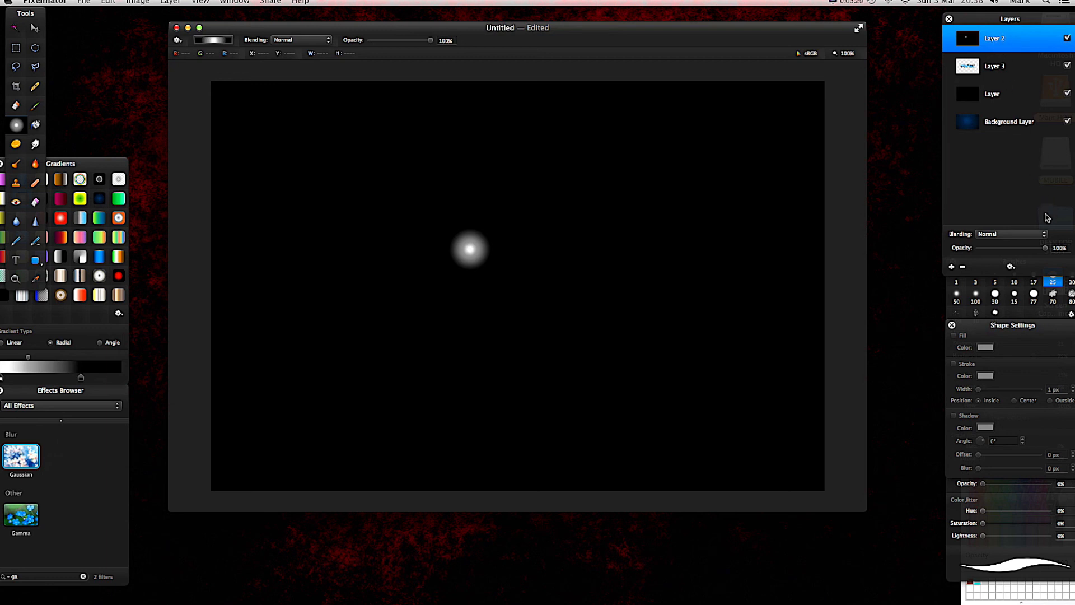
{"action": "left_click", "coordinate": [1044, 239]}
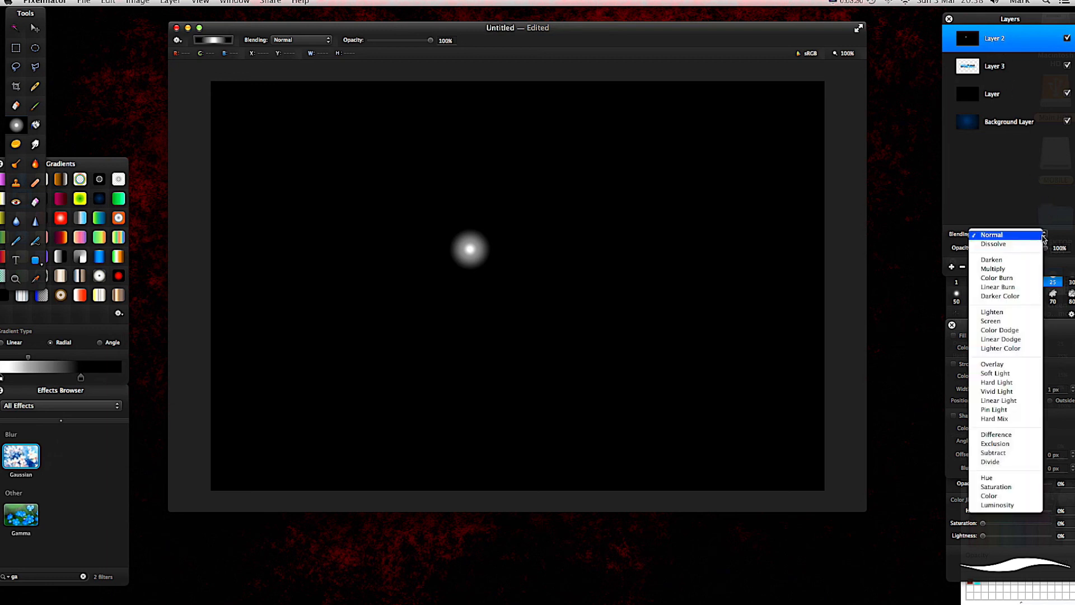
{"action": "left_click", "coordinate": [1021, 339]}
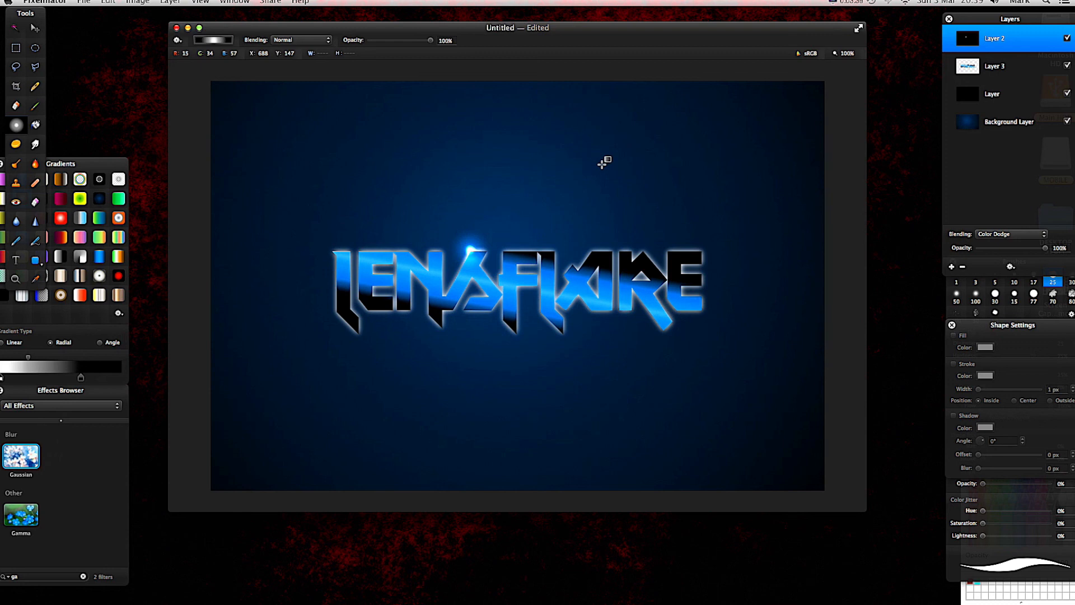
{"action": "key", "text": "super+a"}
{"action": "key", "text": "super+z"}
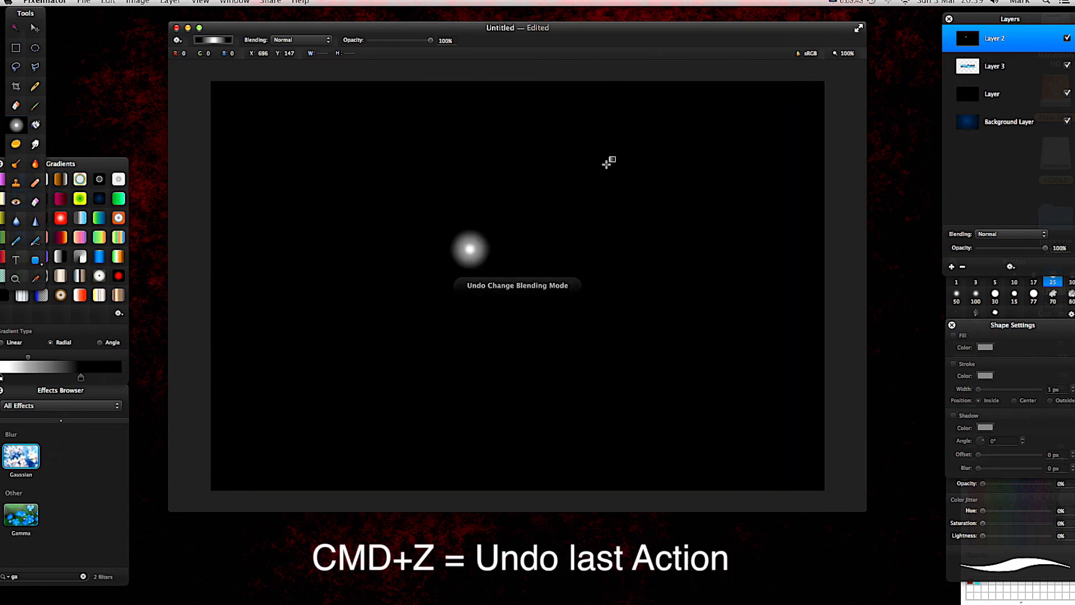
{"action": "key", "text": "super+a"}
{"action": "key", "text": "super+z"}
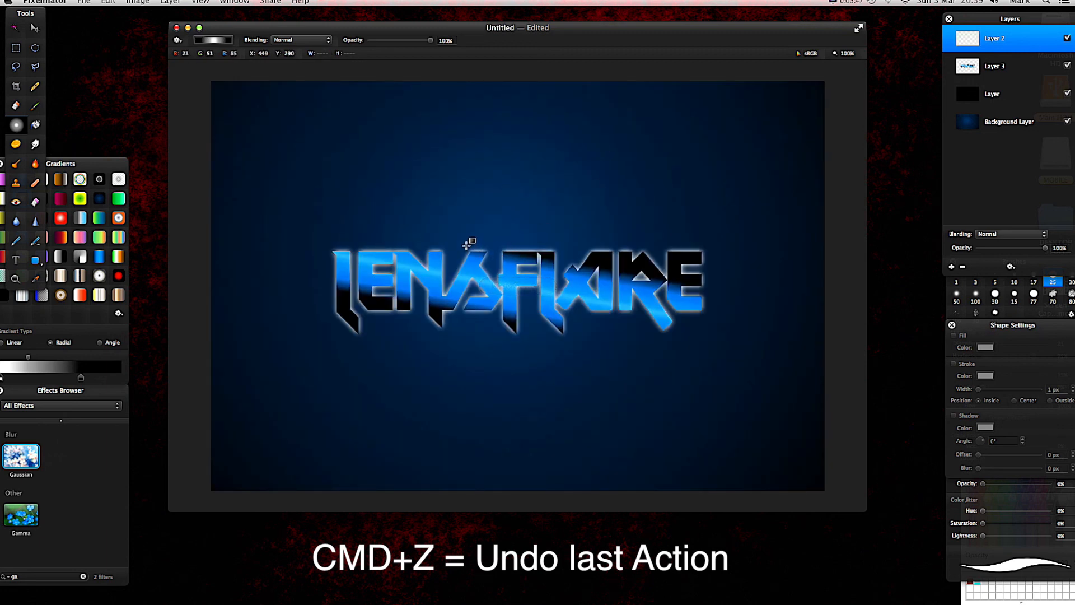
Draw a radial gradient glow centred just above the letter S and set the layer's blending to Color Dodge.
{"action": "left_click_drag", "start_coordinate": [467, 243], "coordinate": [493, 291]}
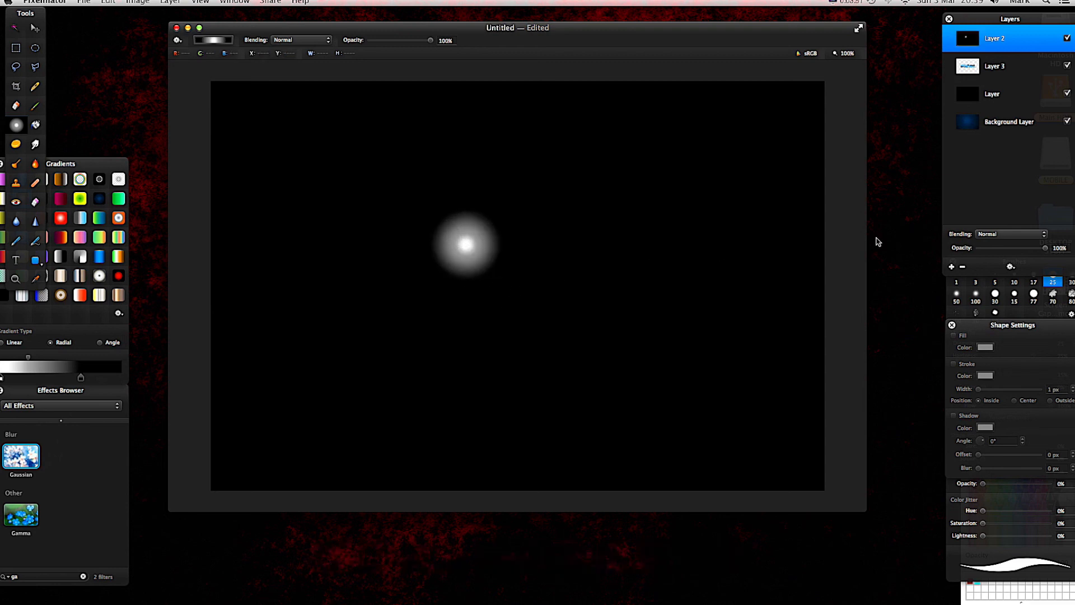
{"action": "left_click", "coordinate": [1025, 235]}
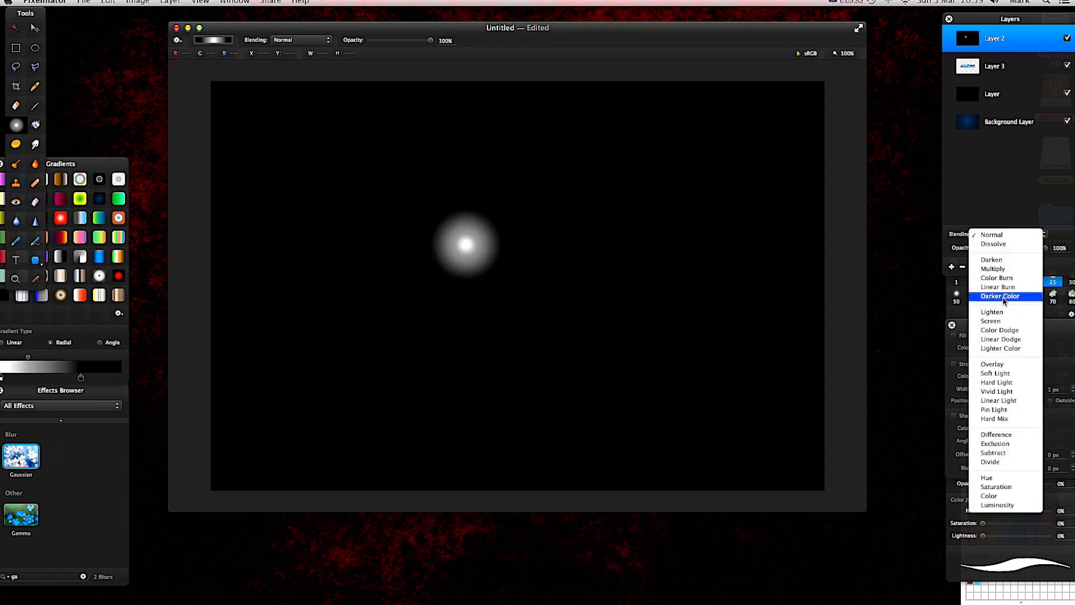
{"action": "left_click", "coordinate": [1004, 330]}
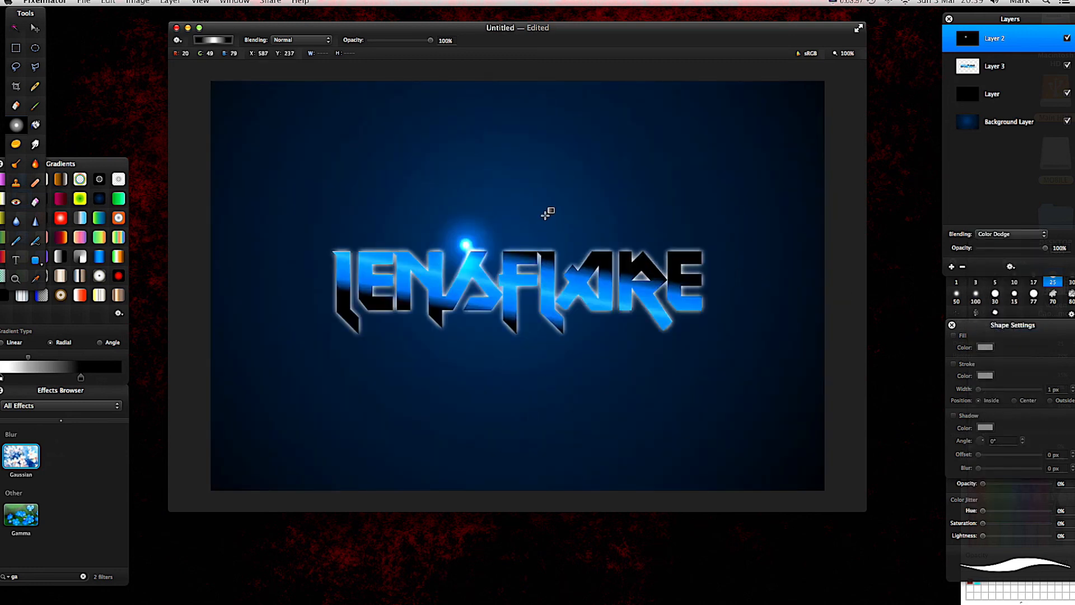
On a new layer, make a thin rectangular selection about 449 by 10 px and position it across the glow above the letters.
{"action": "left_click", "coordinate": [952, 266]}
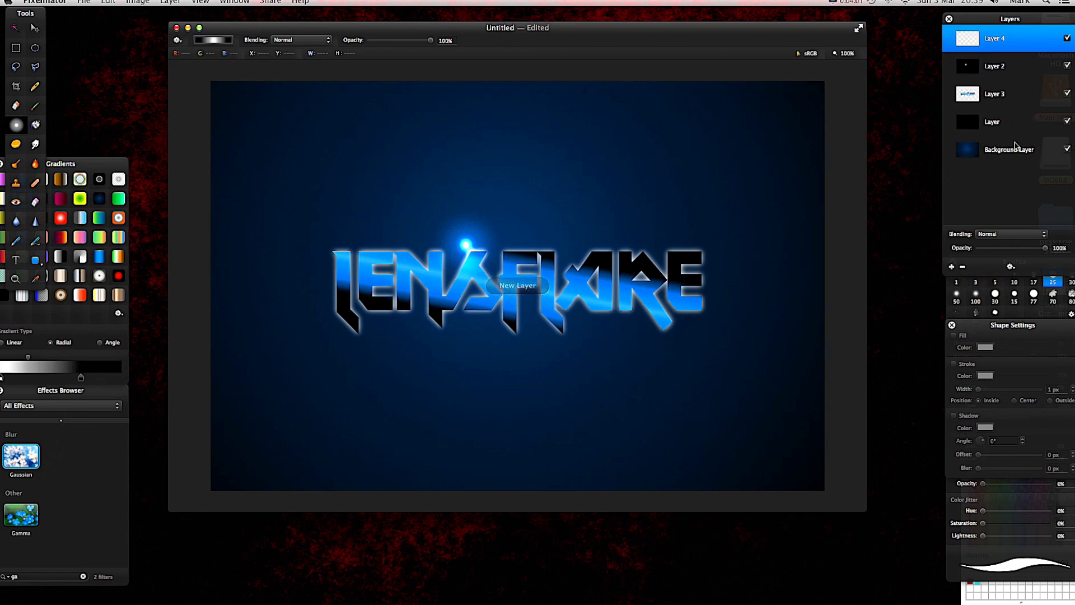
{"action": "left_click", "coordinate": [17, 49]}
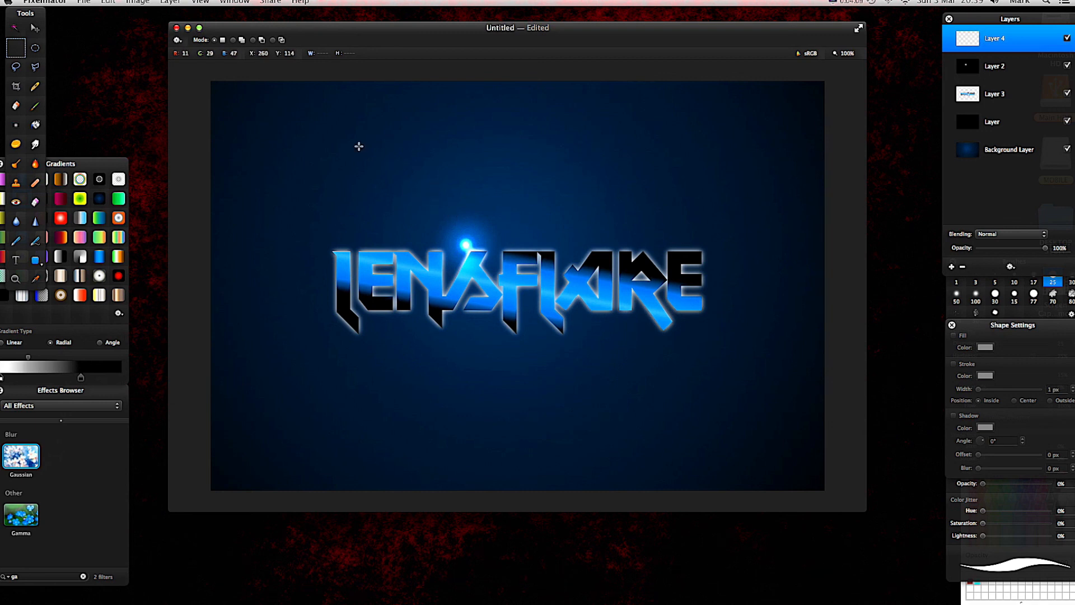
{"action": "key", "text": "super+plus"}
{"action": "scroll", "coordinate": [420, 146], "scroll_direction": "up", "scroll_amount": 1}
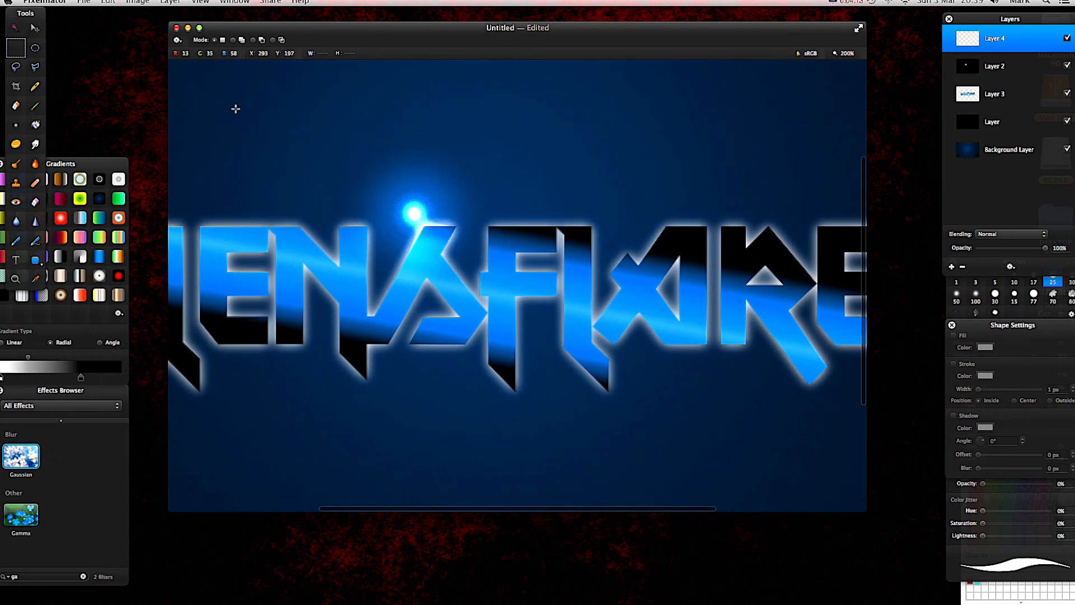
{"action": "left_click_drag", "start_coordinate": [198, 96], "coordinate": [707, 104]}
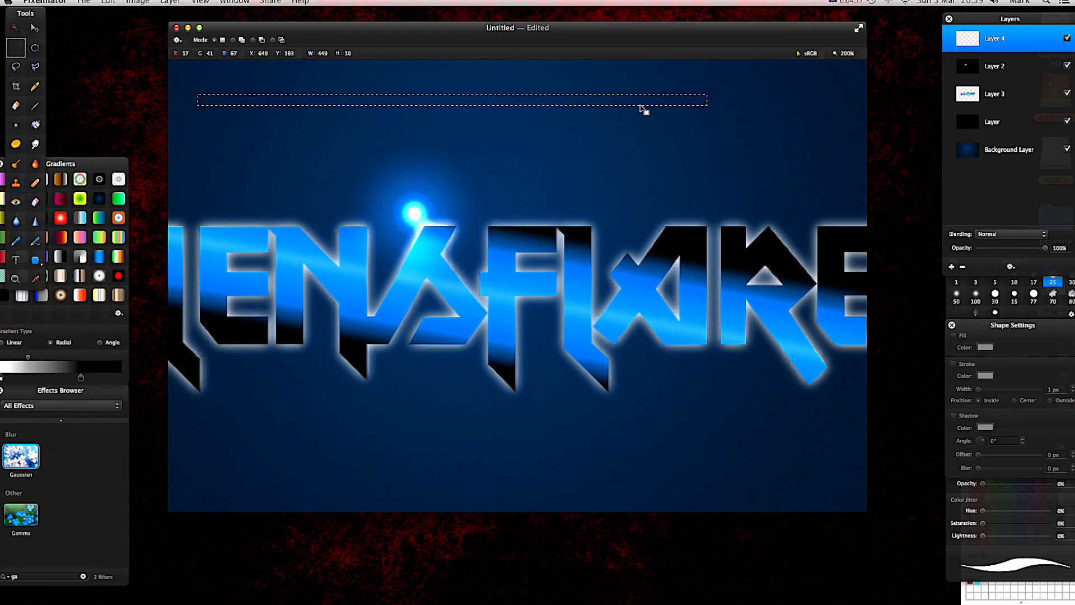
{"action": "mouse_move", "coordinate": [621, 107]}
{"action": "left_mouse_down"}
{"action": "mouse_move", "coordinate": [614, 194]}
{"action": "mouse_move", "coordinate": [586, 215]}
{"action": "left_mouse_up"}
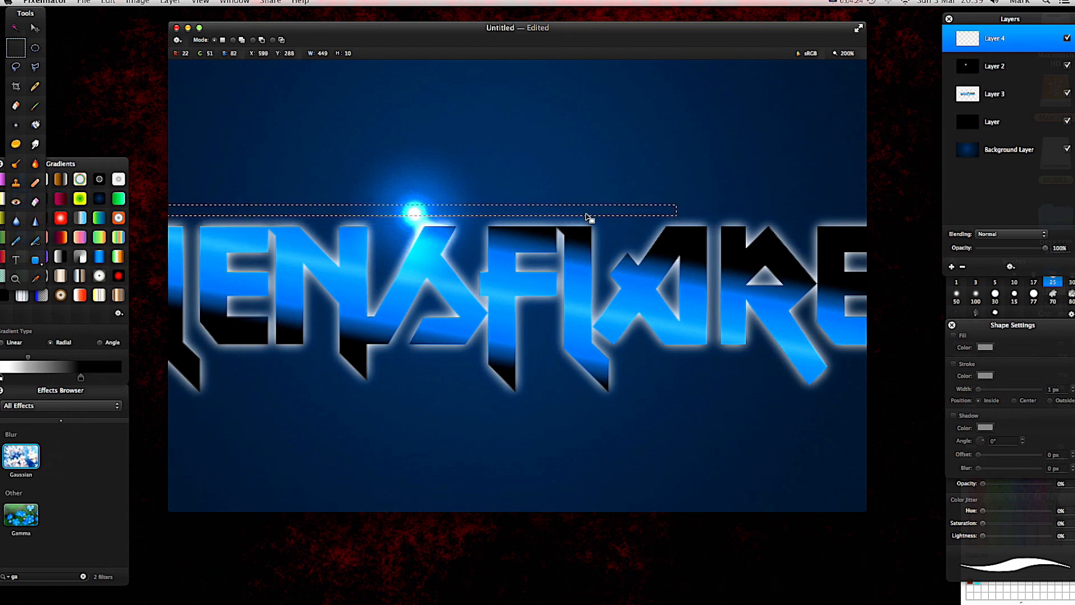
Fill the thin strip selection with black (Licorice) and deselect.
{"action": "left_click", "coordinate": [31, 124]}
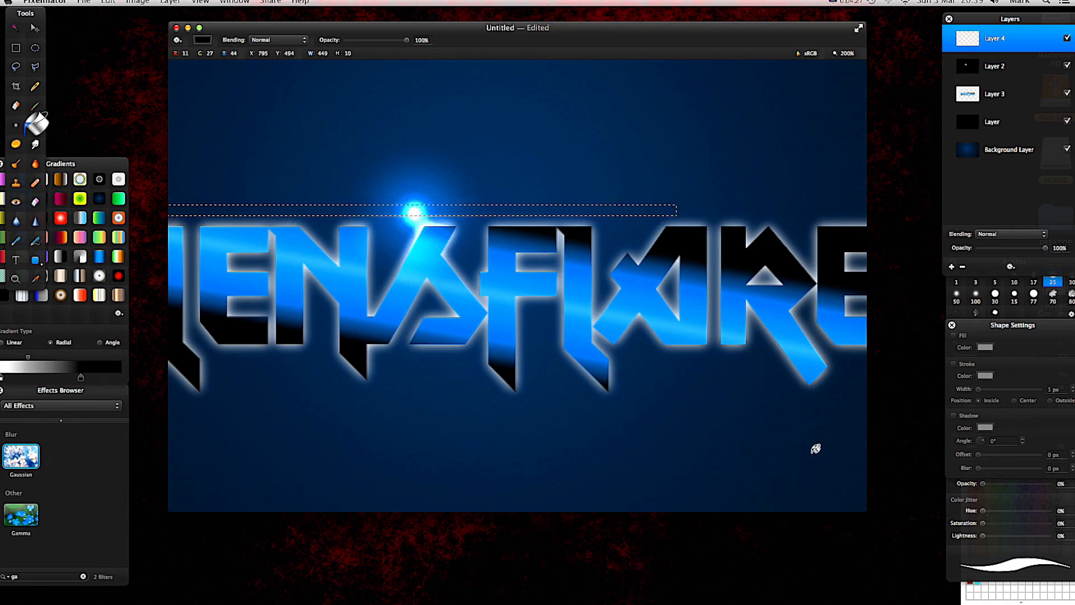
{"action": "left_click", "coordinate": [983, 601]}
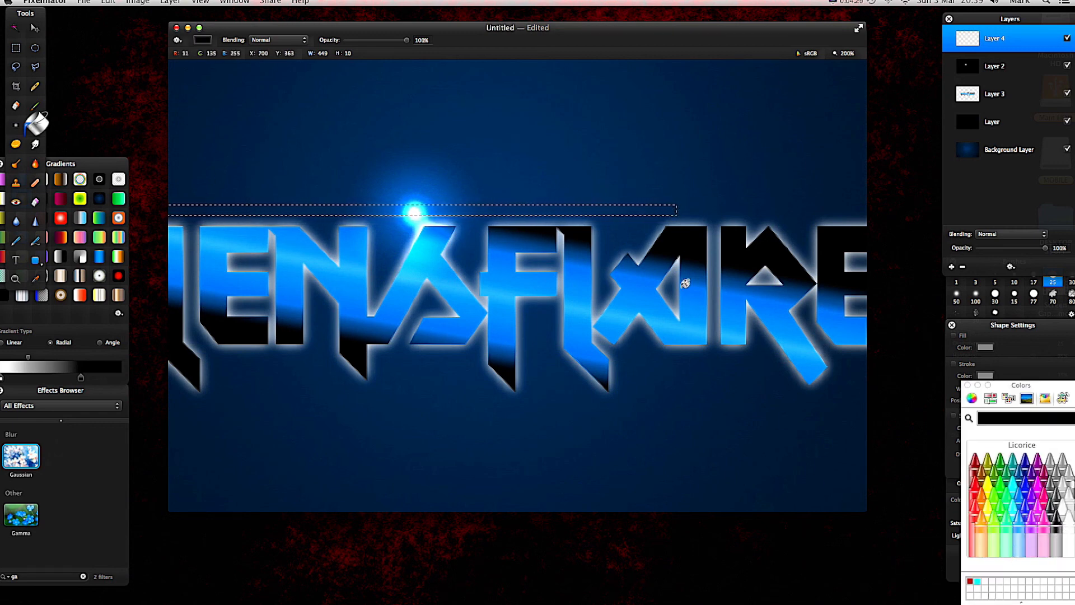
{"action": "left_click", "coordinate": [518, 204]}
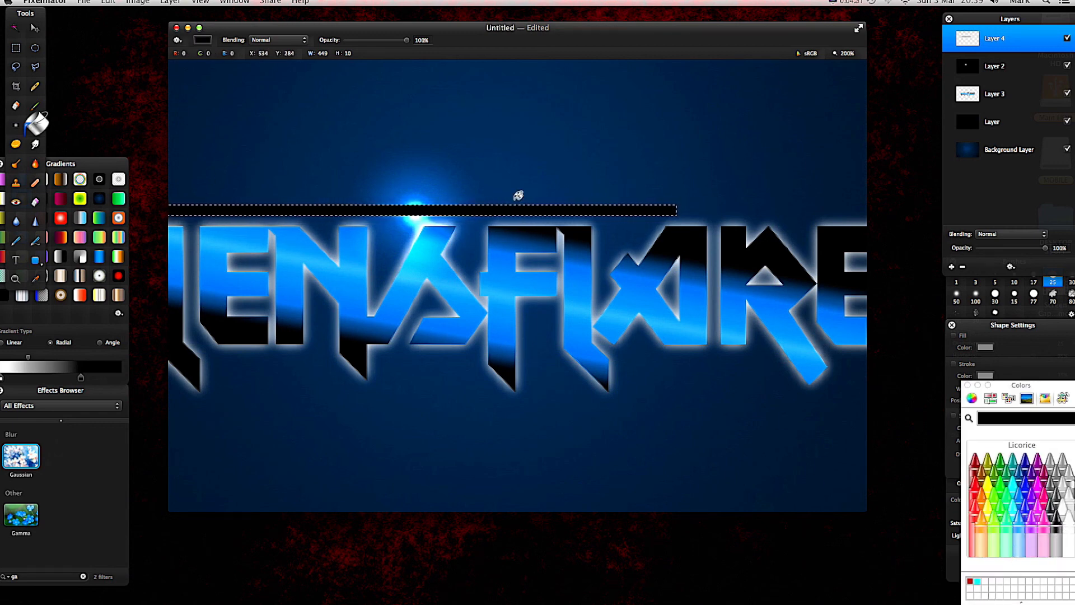
{"action": "key", "text": "super+d"}
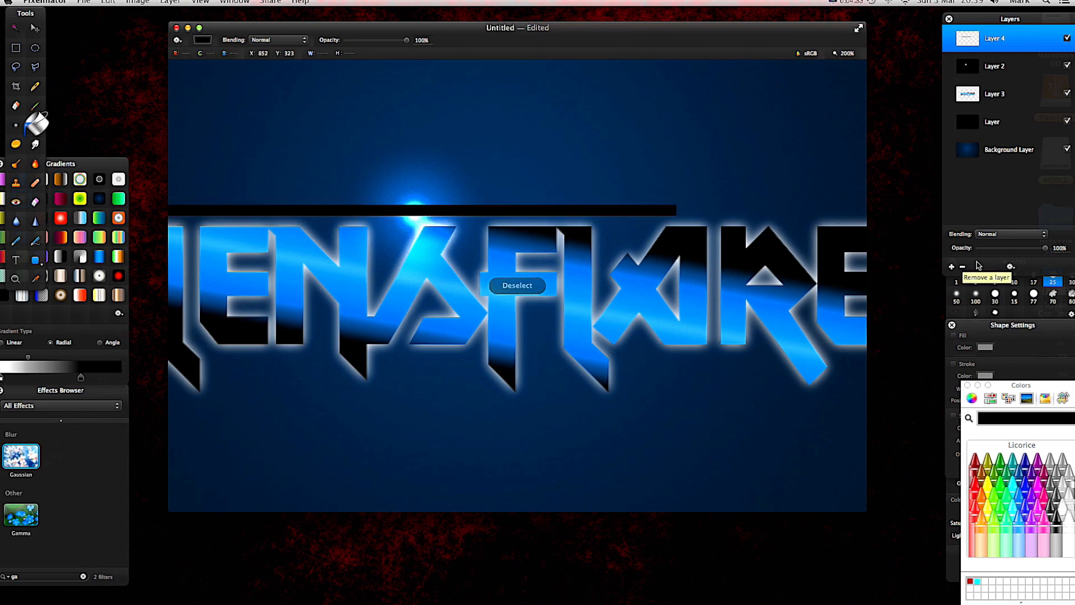
On another new layer, make a rectangular selection about 384 by 6 px and centre it inside the black strip.
{"action": "left_click", "coordinate": [952, 268]}
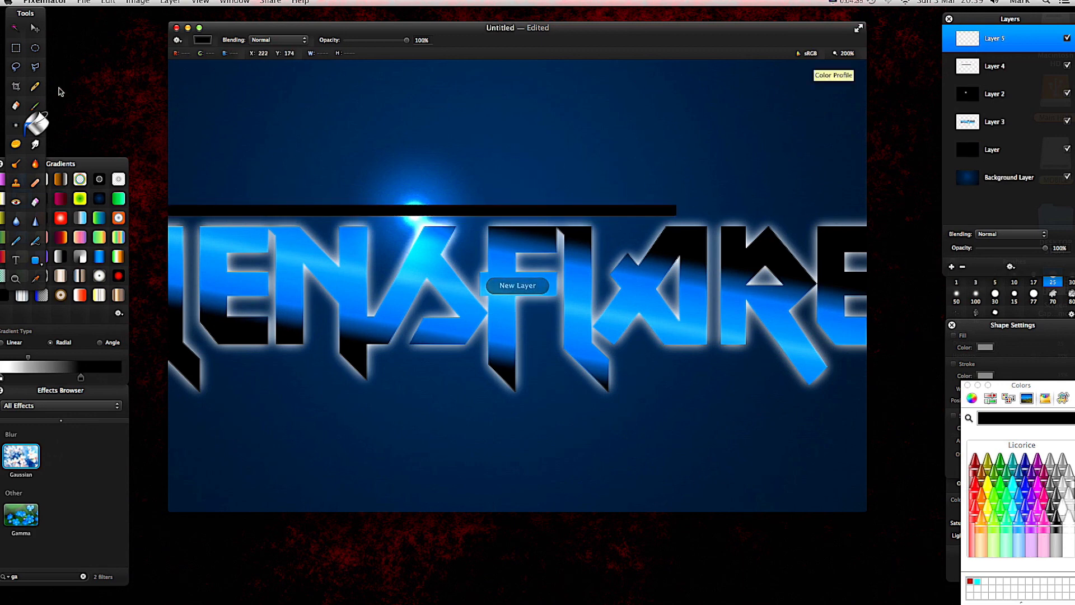
{"action": "left_click", "coordinate": [22, 50]}
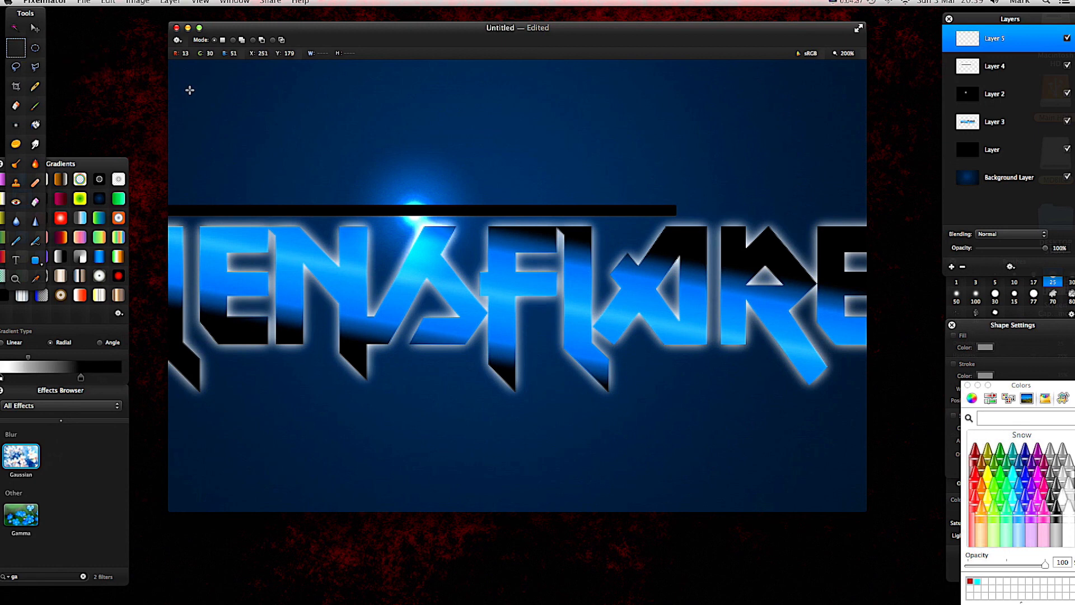
{"action": "scroll", "coordinate": [190, 99], "scroll_direction": "left", "scroll_amount": 5}
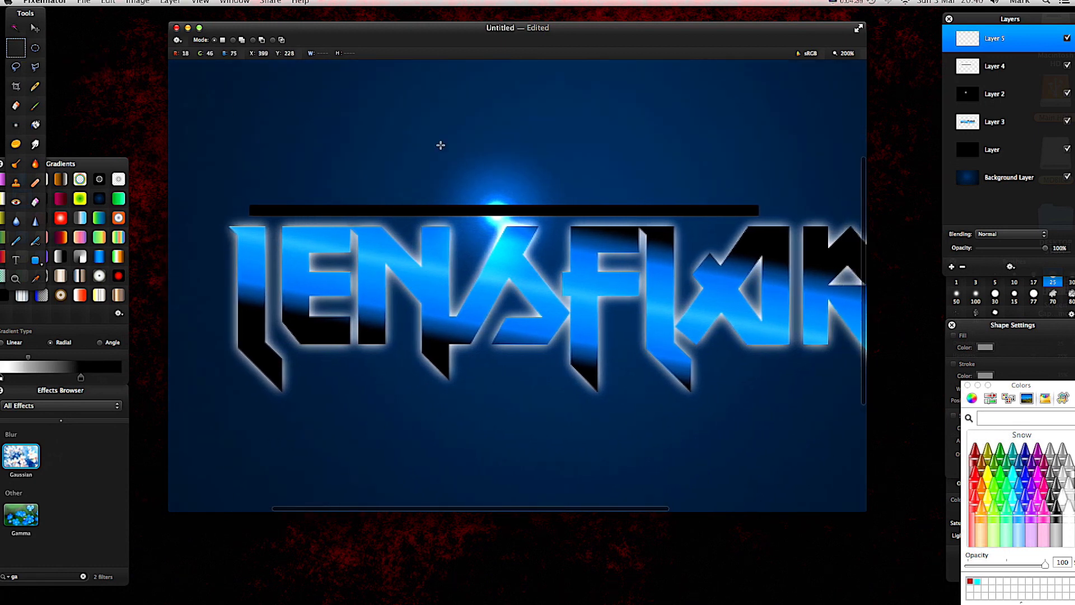
{"action": "left_click_drag", "start_coordinate": [292, 108], "coordinate": [728, 113]}
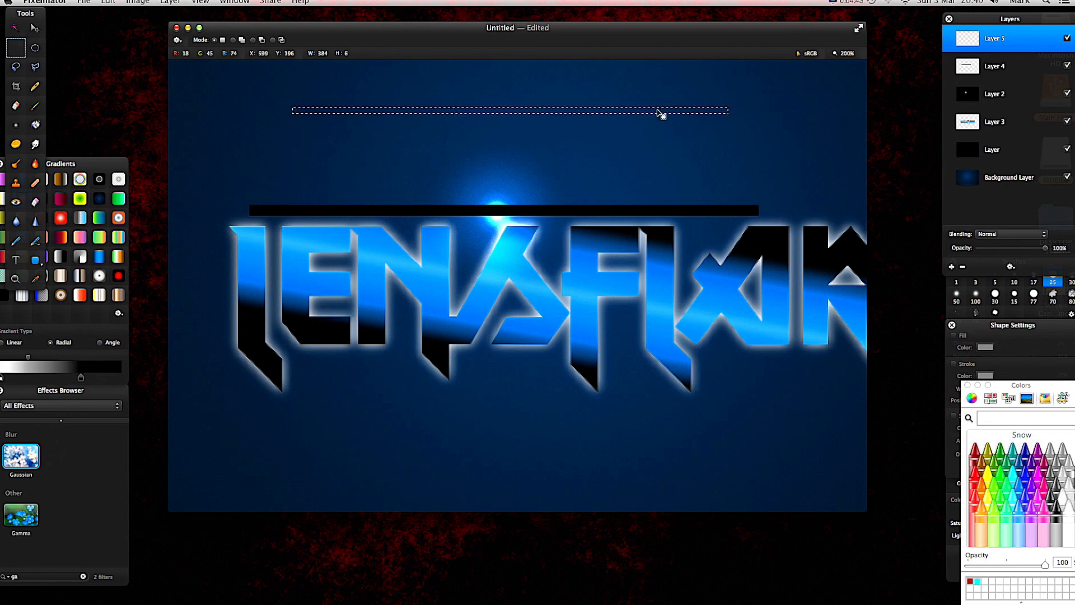
{"action": "left_click_drag", "start_coordinate": [637, 114], "coordinate": [631, 210]}
Fill the selection inside the black strip with white (Snow) and deselect.
{"action": "left_click", "coordinate": [38, 126]}
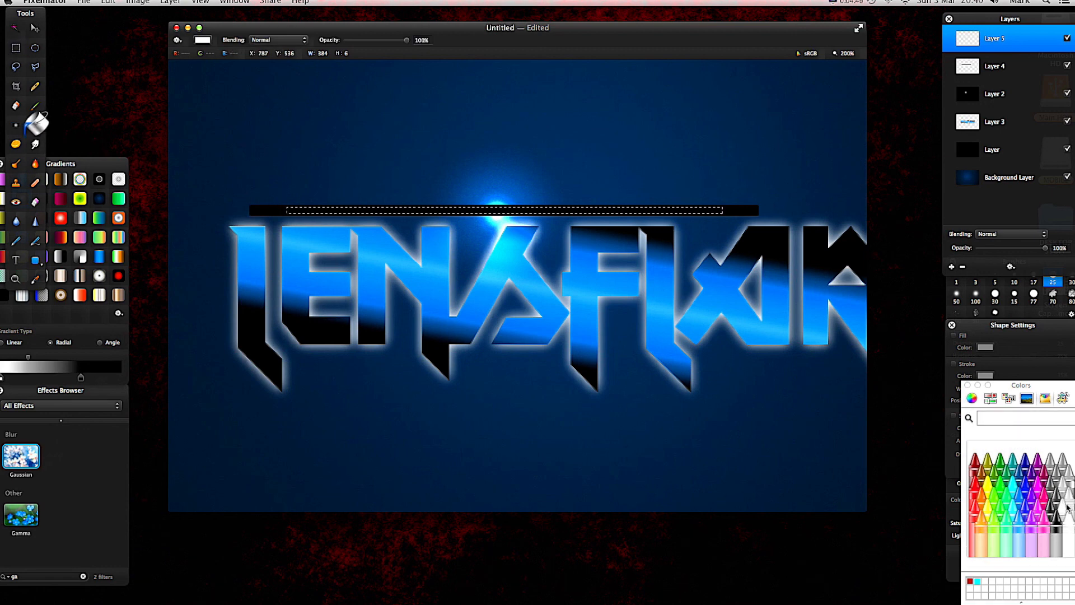
{"action": "left_click", "coordinate": [589, 210]}
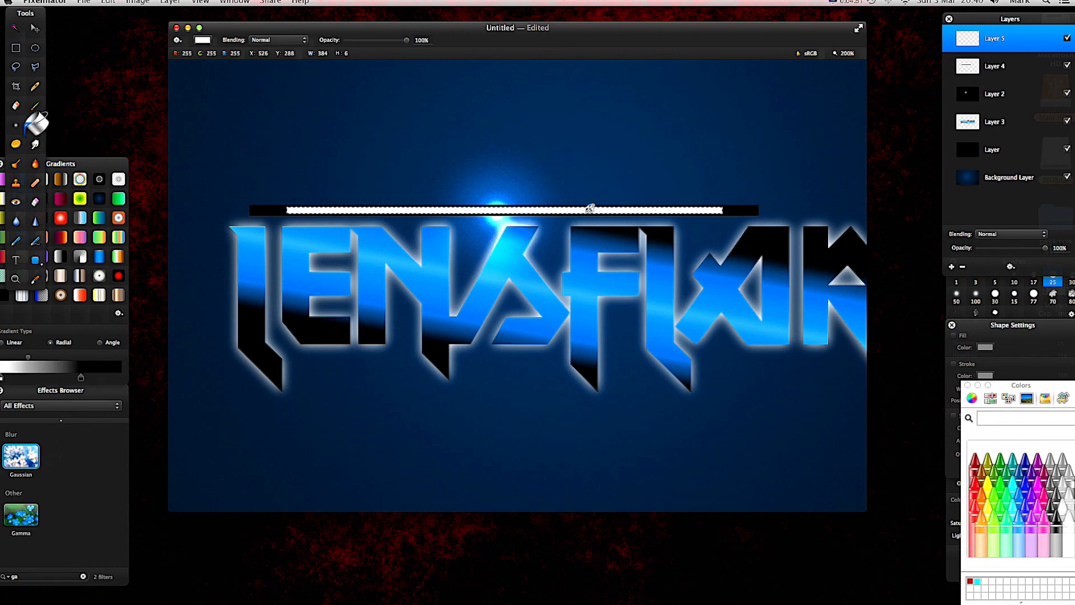
{"action": "key", "text": "super+d"}
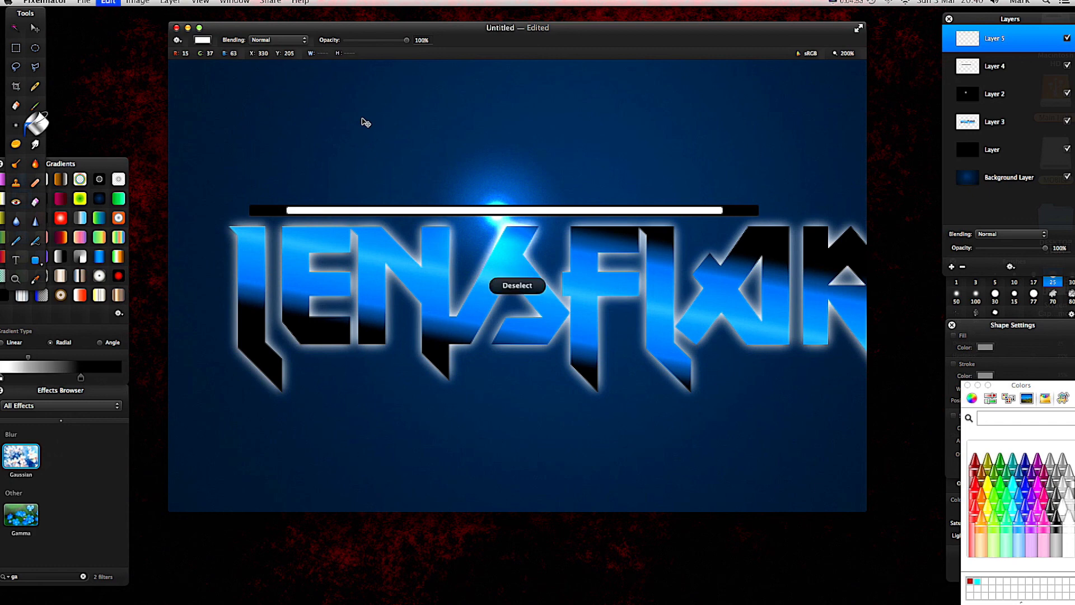
Merge the white strip's Layer 5 with the black strip's Layer 4.
{"action": "left_click", "coordinate": [1001, 68], "text": "shift"}
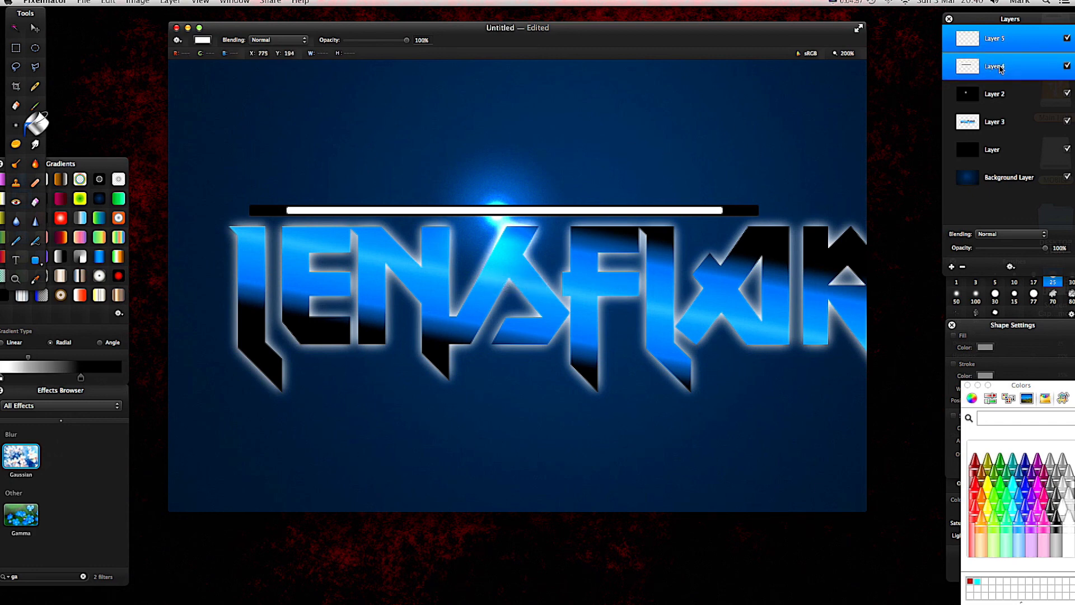
{"action": "right_click", "coordinate": [1002, 69]}
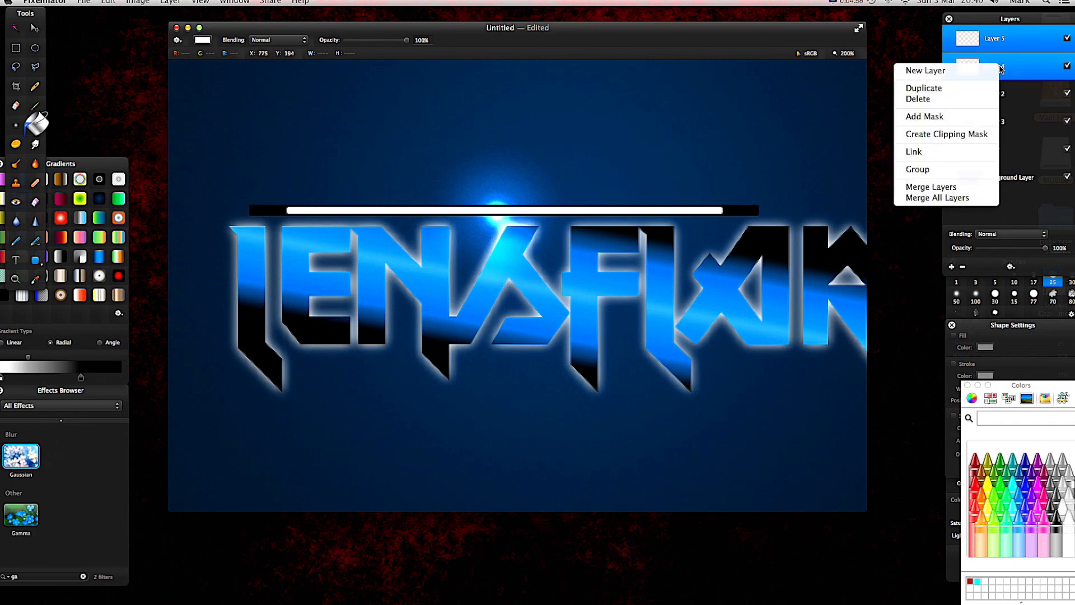
{"action": "left_click", "coordinate": [975, 187]}
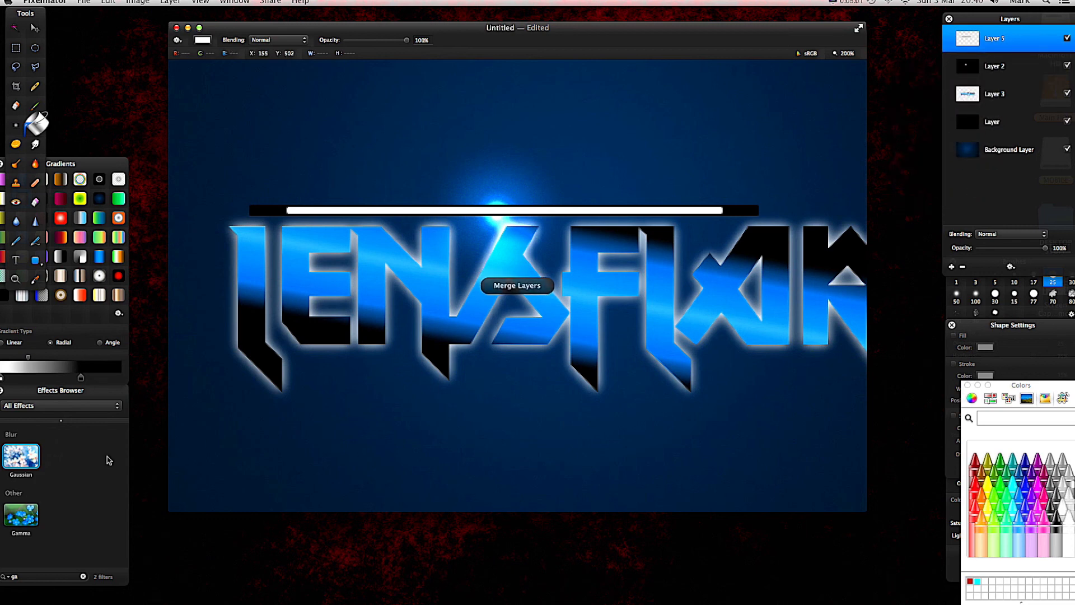
Apply a Gaussian Blur with a radius of about 2.7 px to the merged black-and-white strip.
{"action": "left_click_drag", "start_coordinate": [9, 454], "coordinate": [981, 32]}
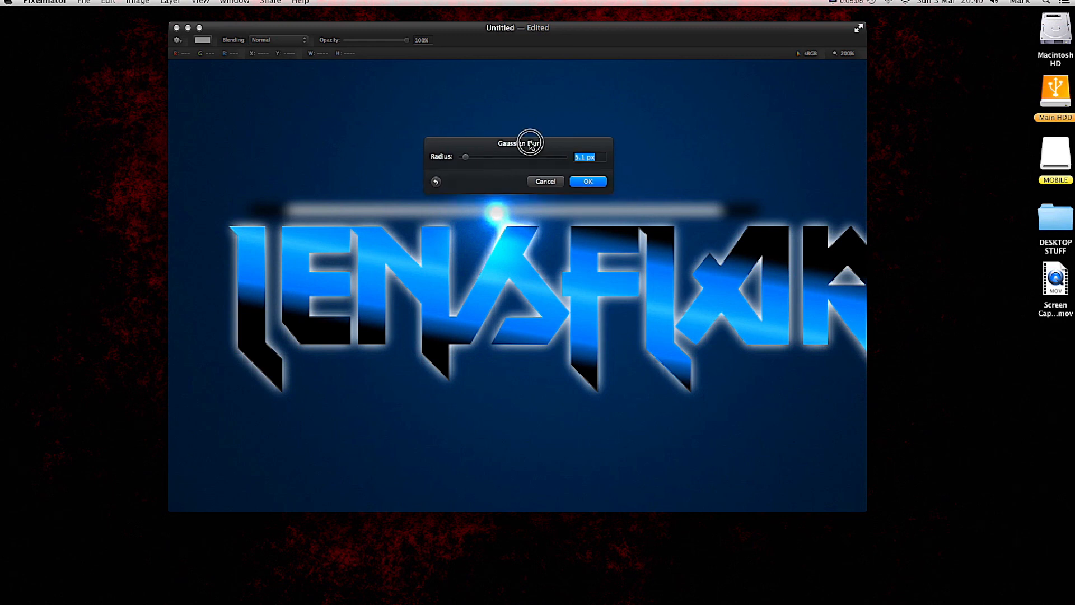
{"action": "left_click_drag", "start_coordinate": [547, 150], "coordinate": [409, 118]}
{"action": "left_click_drag", "start_coordinate": [344, 128], "coordinate": [342, 128]}
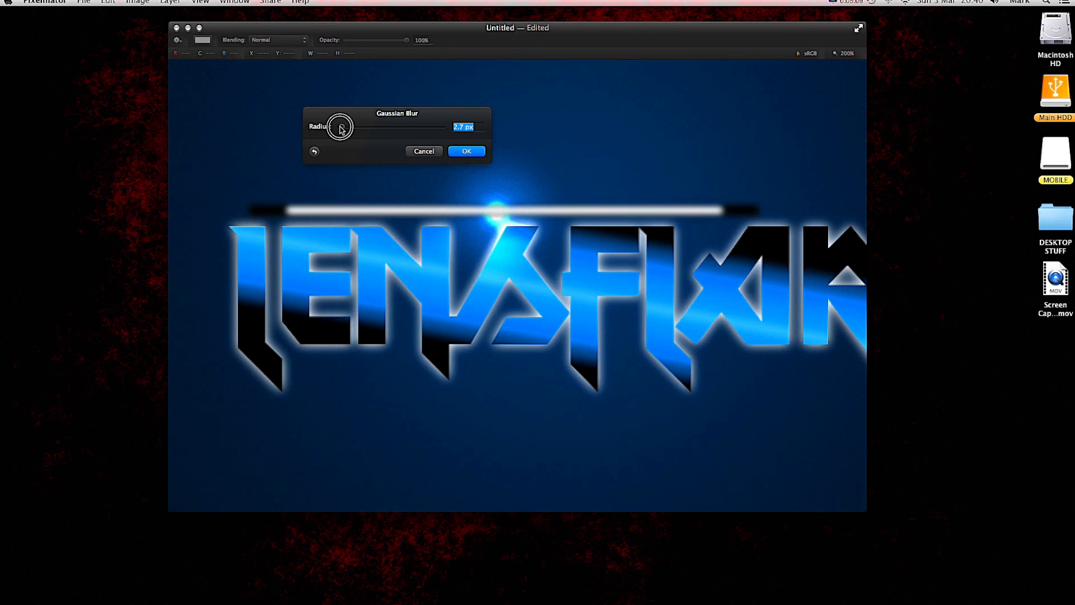
{"action": "left_click", "coordinate": [464, 152]}
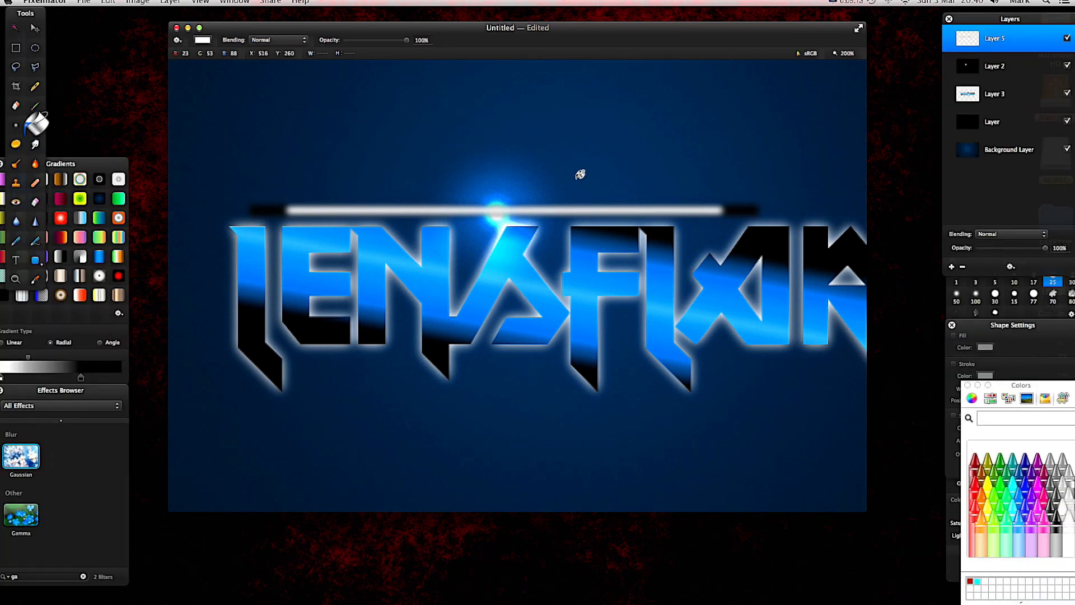
Set the blurred strip layer's blending mode to Color Dodge and view the whole composition at 100%.
{"action": "left_click", "coordinate": [35, 30]}
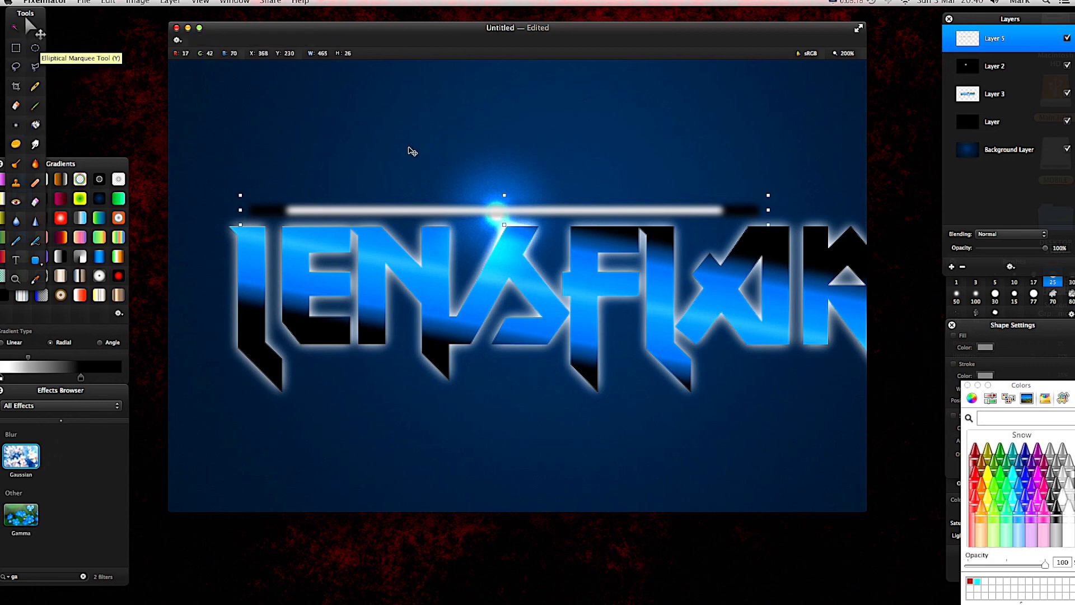
{"action": "left_click", "coordinate": [1033, 237]}
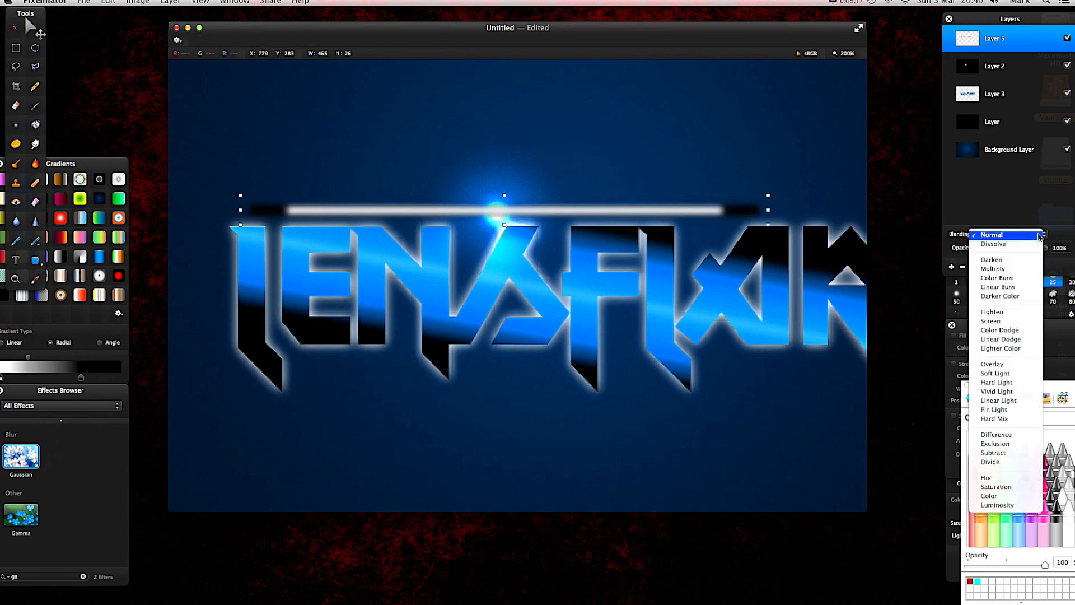
{"action": "left_click", "coordinate": [1022, 334]}
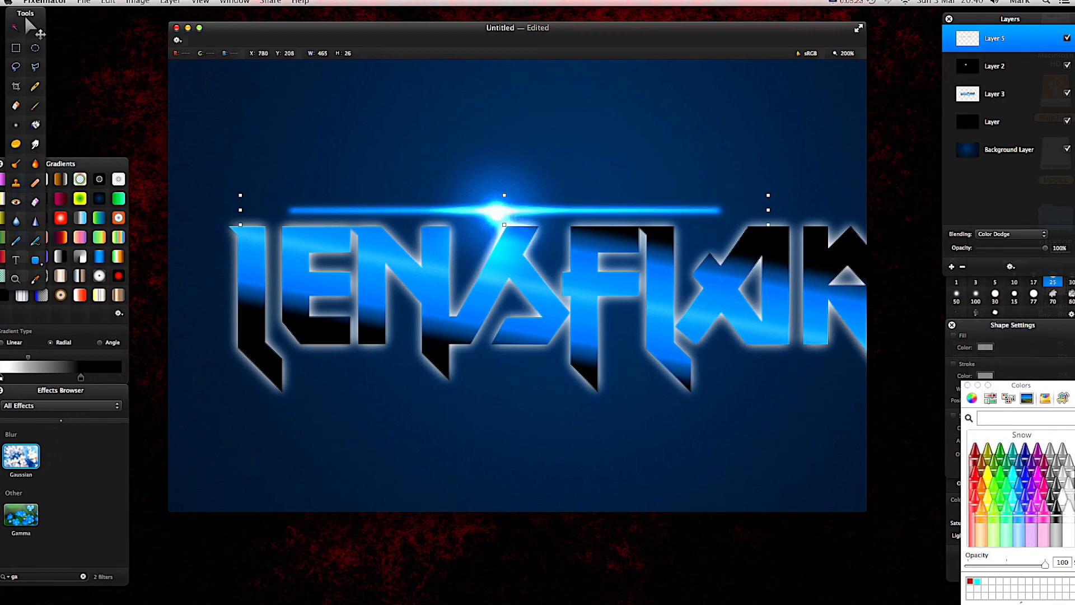
{"action": "key", "text": "super+minus"}
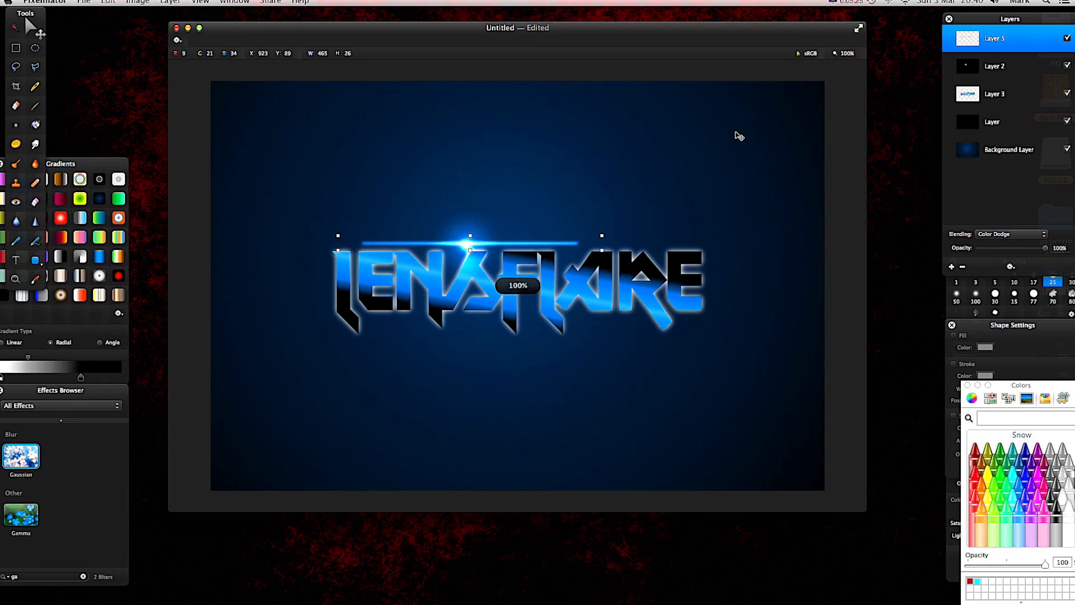
{"action": "left_click", "coordinate": [677, 177]}
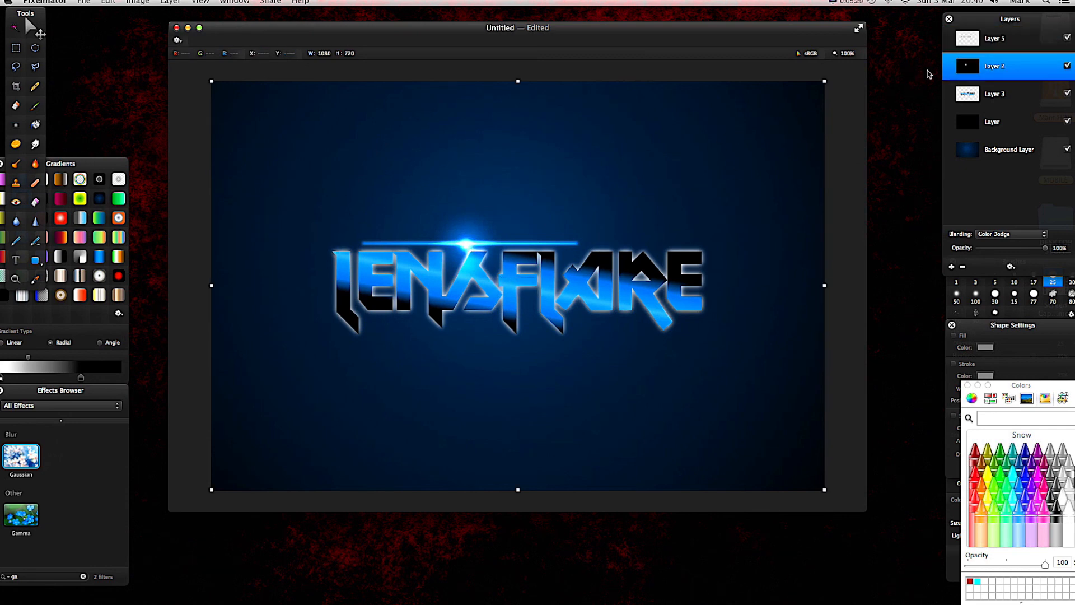
Duplicate the light streak's Layer 5 and move the copy slightly to the right of the original.
{"action": "left_click", "coordinate": [984, 45]}
{"action": "right_click", "coordinate": [984, 44]}
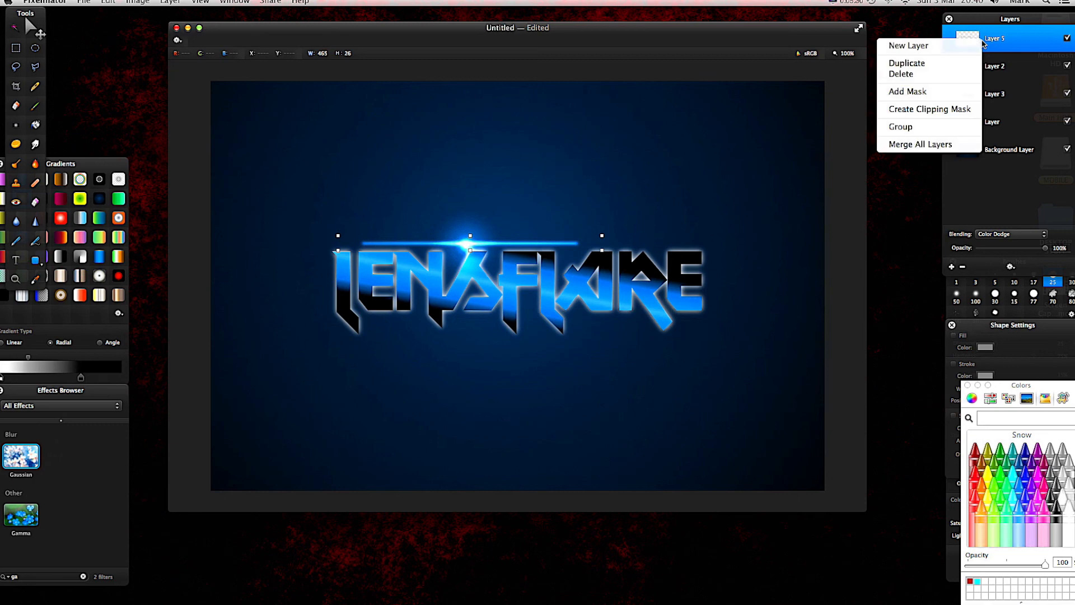
{"action": "left_click", "coordinate": [922, 62]}
{"action": "left_click_drag", "start_coordinate": [494, 242], "coordinate": [514, 243]}
Nudge the copied streak down to just above the lettering's upper edge and lower its opacity to about 77%.
{"action": "key", "text": "Down"}
{"action": "key", "text": "Down"}
{"action": "key", "text": "Down"}
{"action": "key", "text": "Down"}
{"action": "key", "text": "Down"}
{"action": "key", "text": "Down"}
{"action": "key", "text": "Right"}
{"action": "key", "text": "Down"}
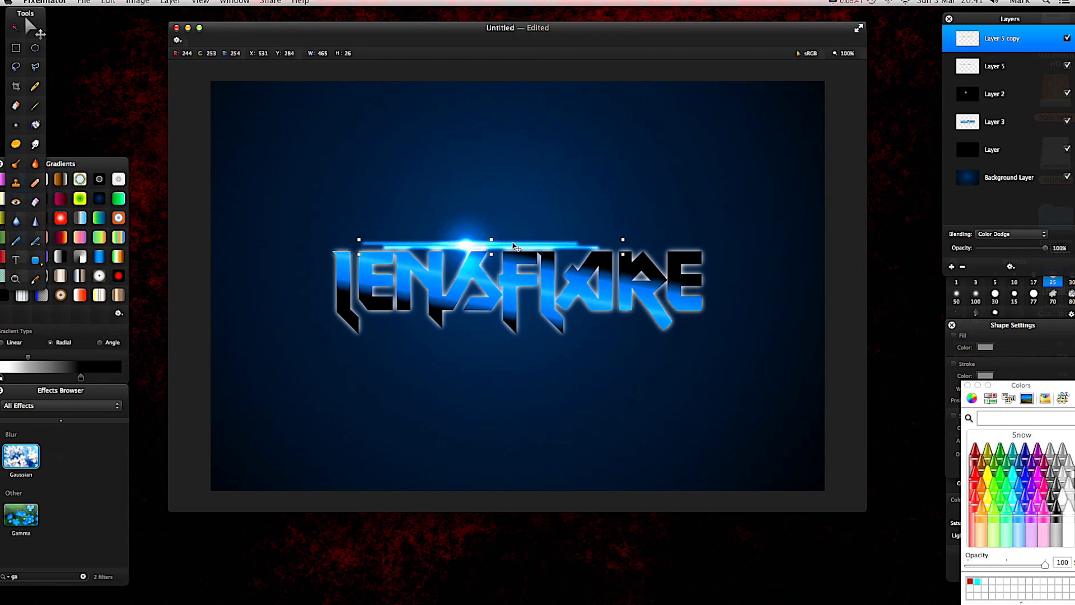
{"action": "key", "text": "Down"}
{"action": "key", "text": "Down"}
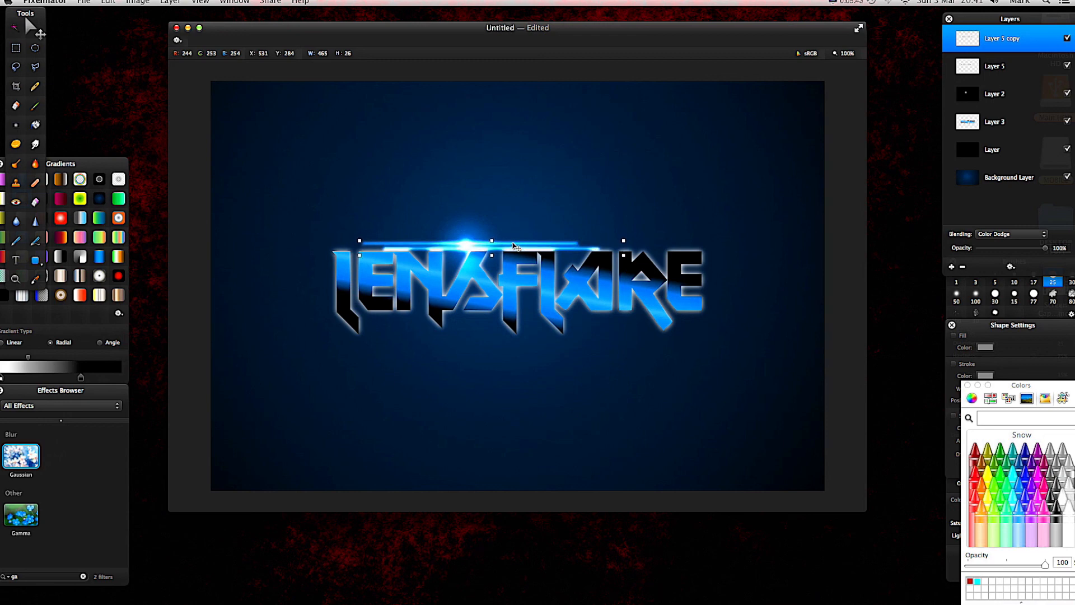
{"action": "mouse_move", "coordinate": [1045, 249]}
{"action": "left_mouse_down"}
{"action": "mouse_move", "coordinate": [1015, 248]}
{"action": "mouse_move", "coordinate": [1025, 248]}
{"action": "left_mouse_up"}
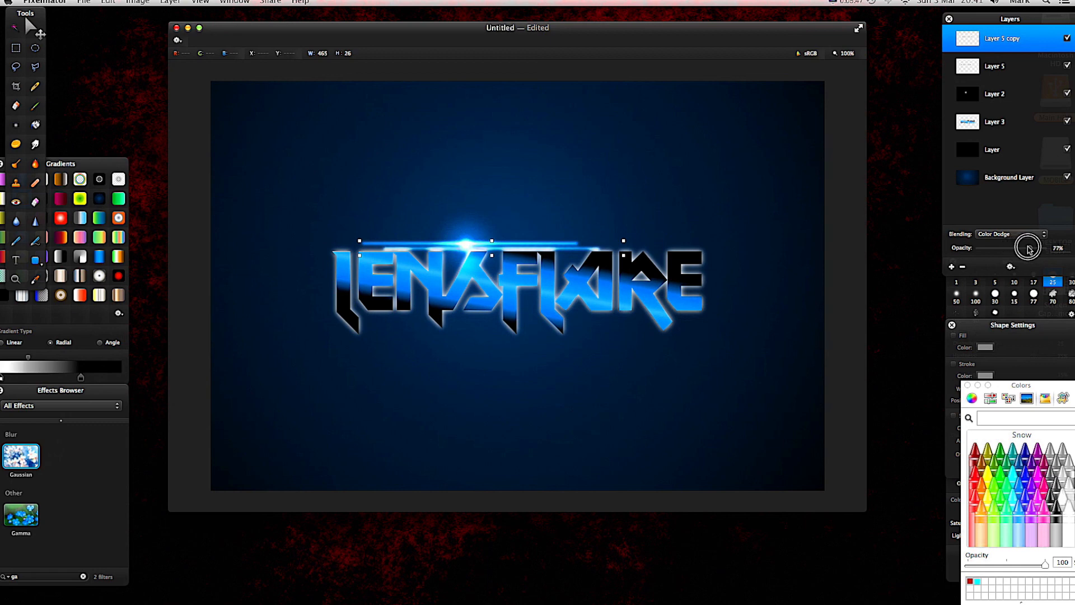
{"action": "left_click", "coordinate": [687, 133]}
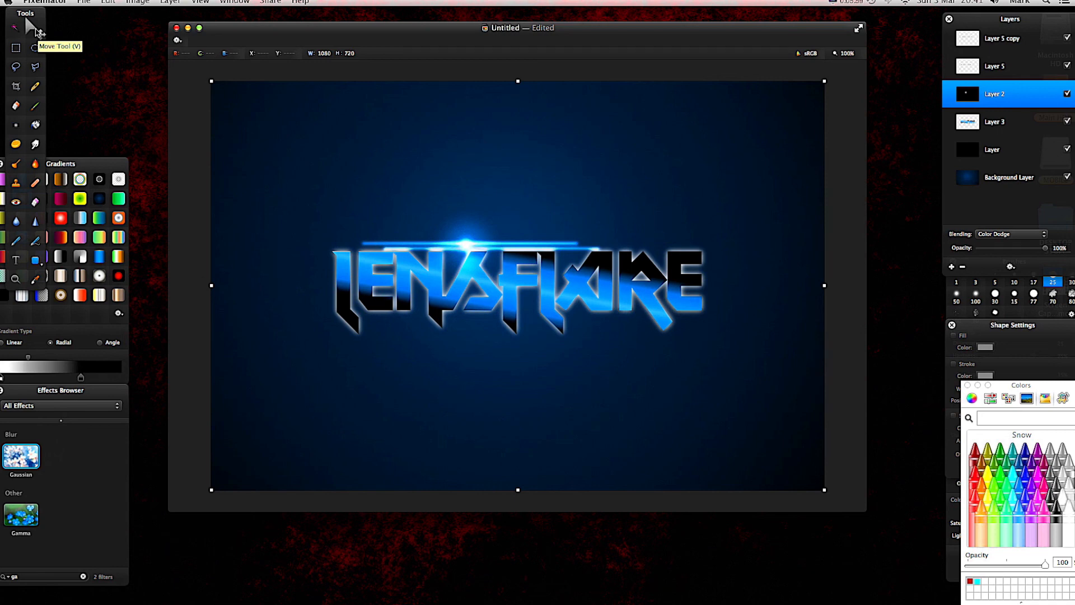
Export the finished image as a PNG named Untitled to the Desktop and quit the application.
{"action": "left_click", "coordinate": [84, 1]}
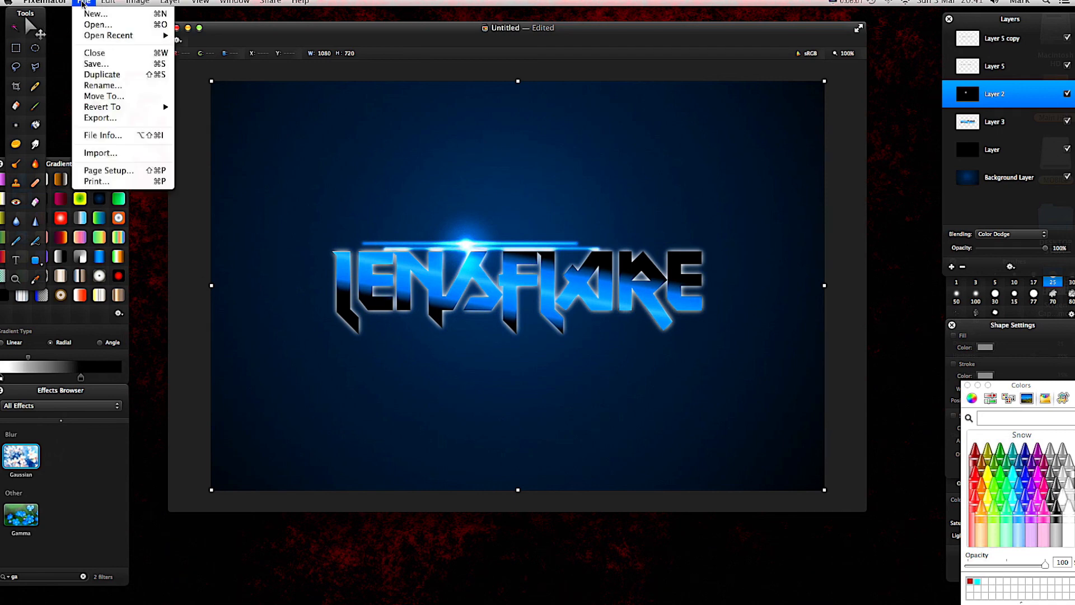
{"action": "left_click", "coordinate": [112, 117]}
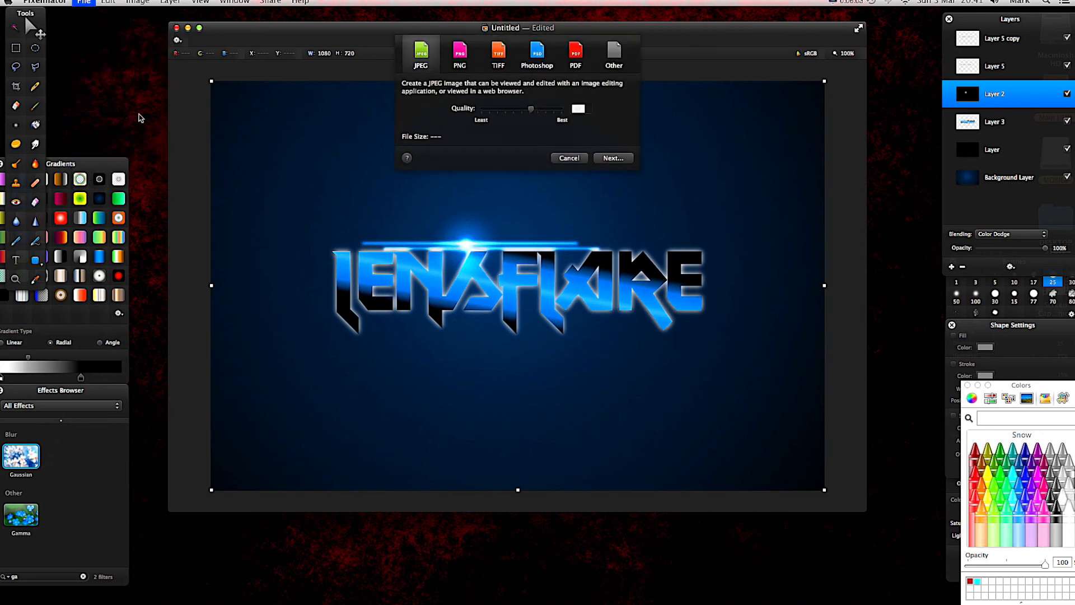
{"action": "left_click", "coordinate": [477, 66]}
{"action": "left_click", "coordinate": [610, 129]}
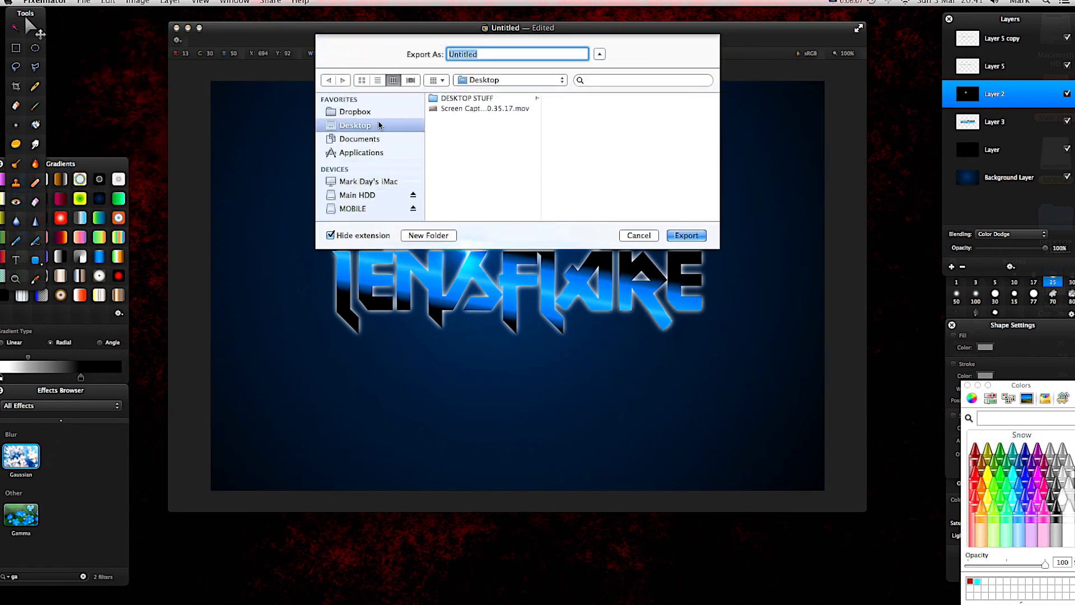
{"action": "left_click", "coordinate": [693, 235]}
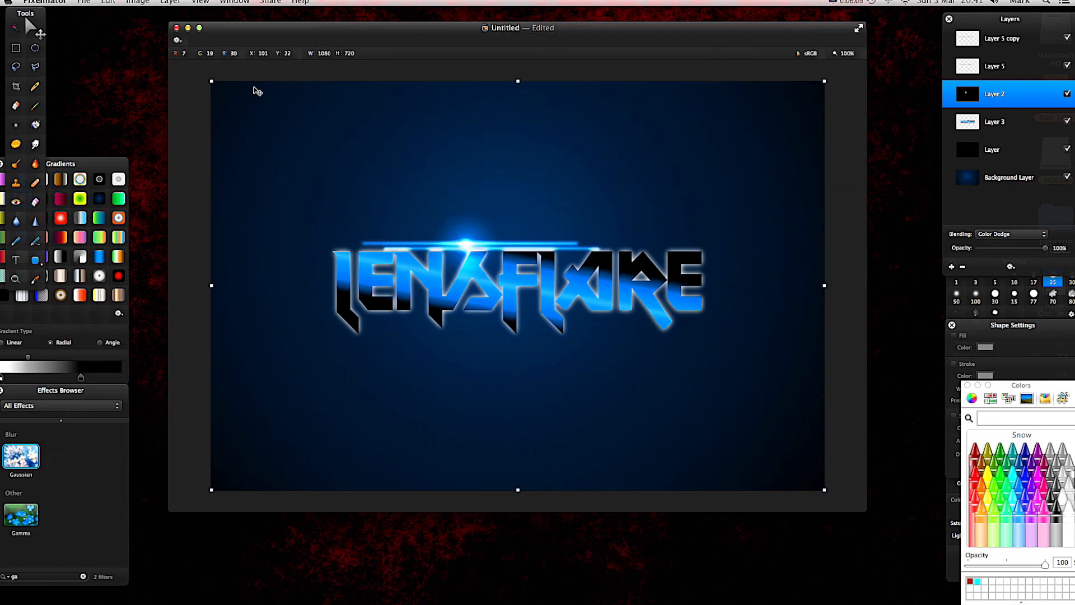
{"action": "key", "text": "super+q"}
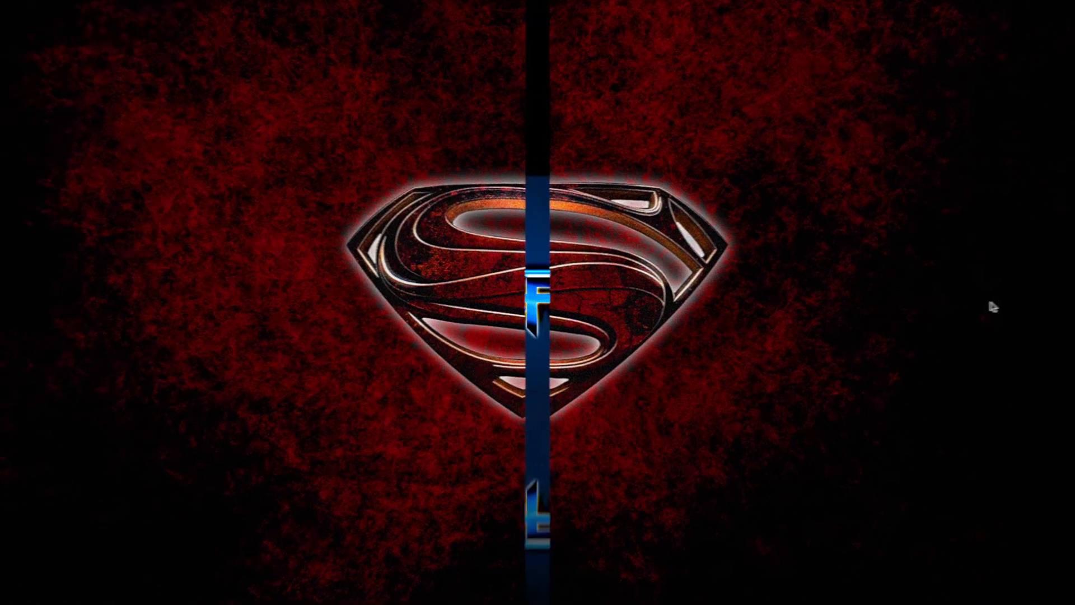